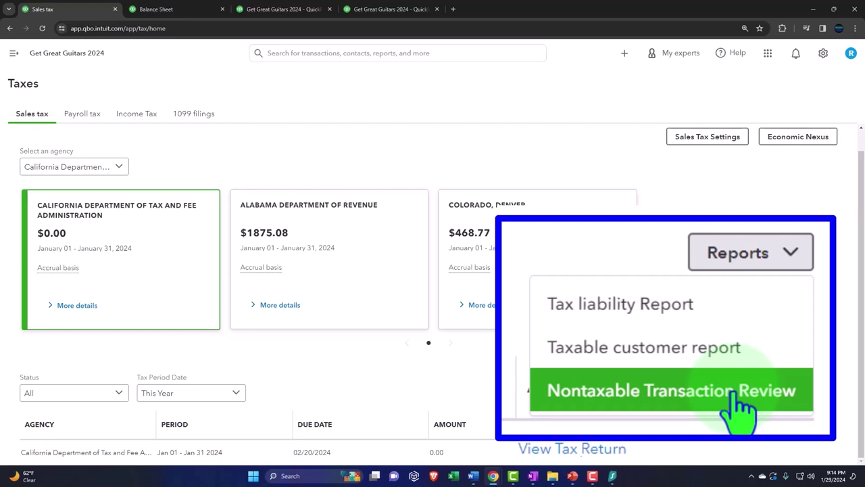
# Open the Tax liability Report and run it for 01/01/2024 to 01/31/2024
pyautogui.click(659, 307)
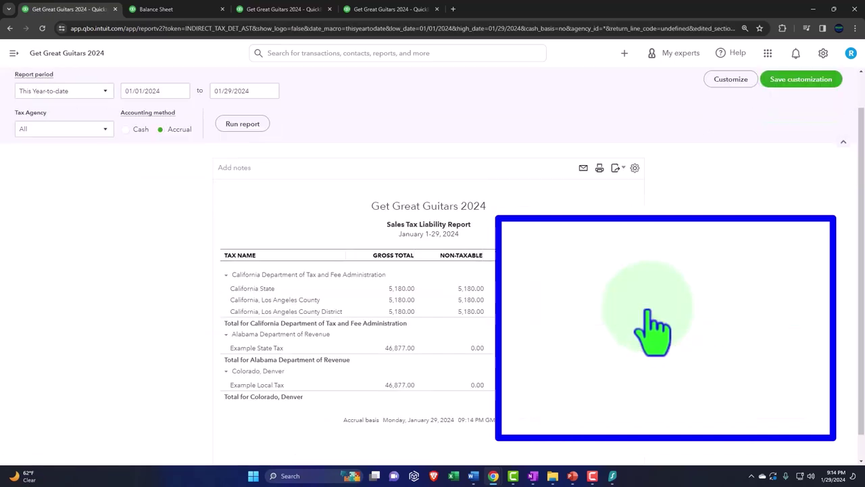
pyautogui.tripleClick(166, 93)
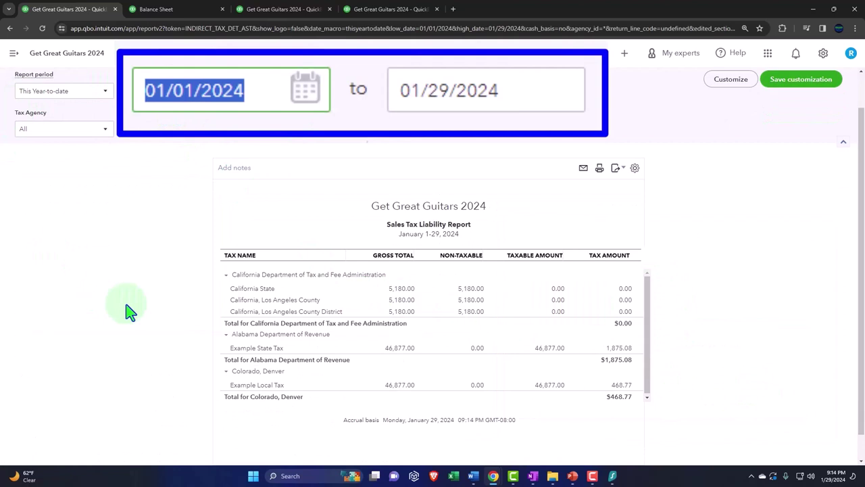
pyautogui.write('01012024')
pyautogui.press('Tab')
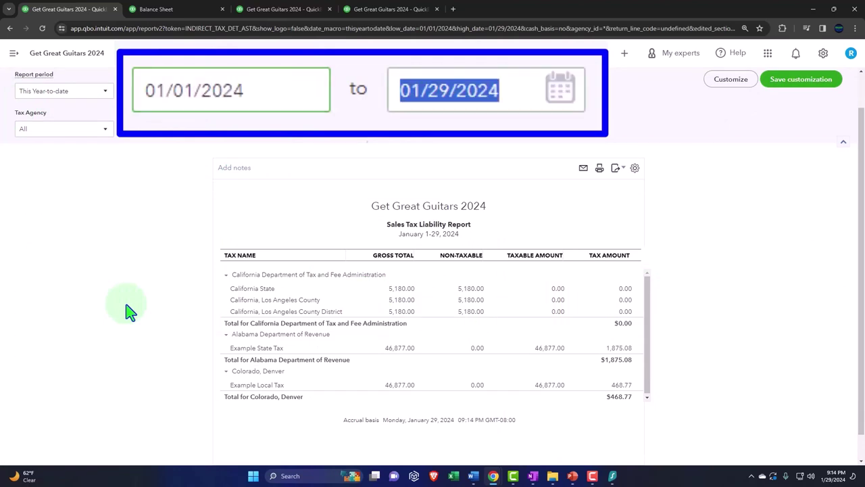
pyautogui.write('01/31/2024')
pyautogui.press('Tab')
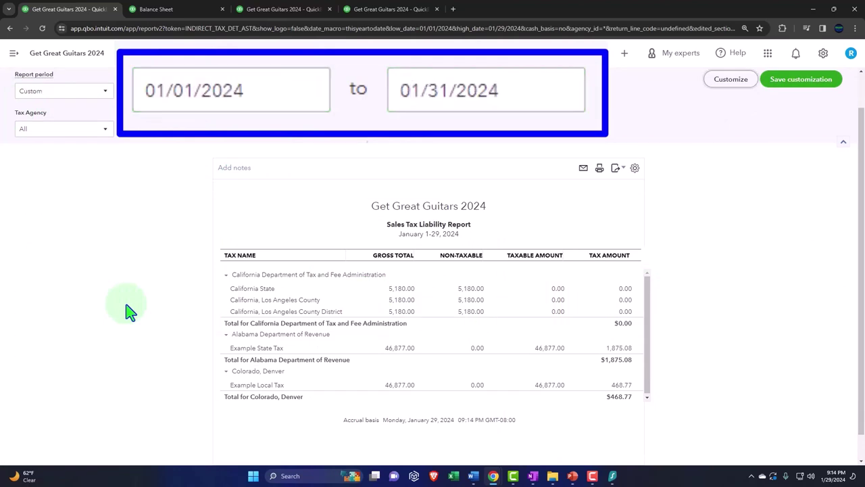
pyautogui.click(242, 124)
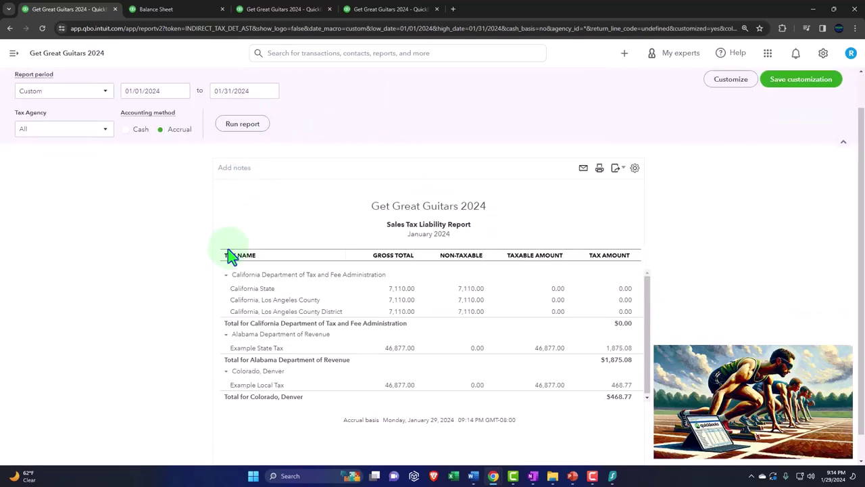
# Compare the tax amounts per agency in the Sales Tax Liability Report with the sales tax payables on the balance sheet
pyautogui.scroll(-1, 232, 251)
pyautogui.hotkey('ctrl', '+')
pyautogui.hotkey('ctrl', '+')
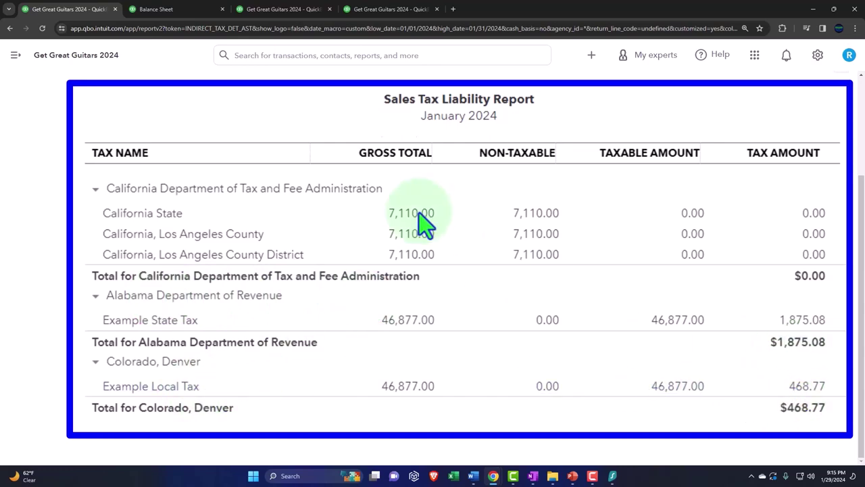
pyautogui.click(155, 9)
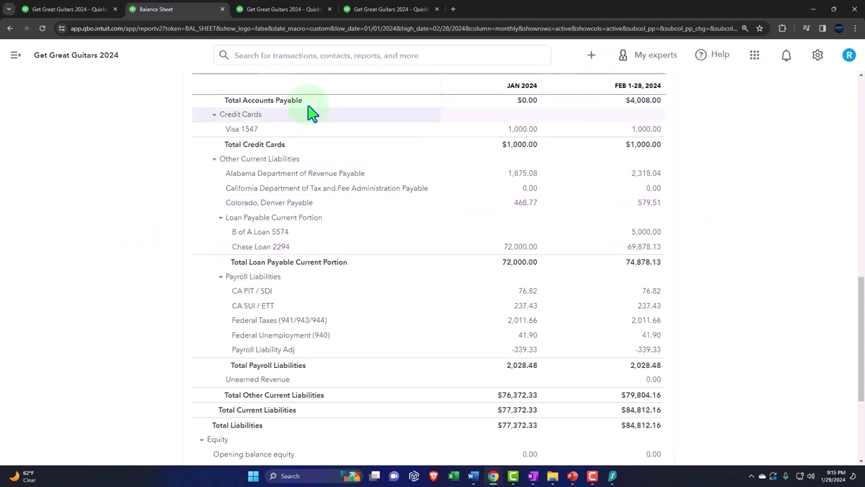
pyautogui.click(83, 7)
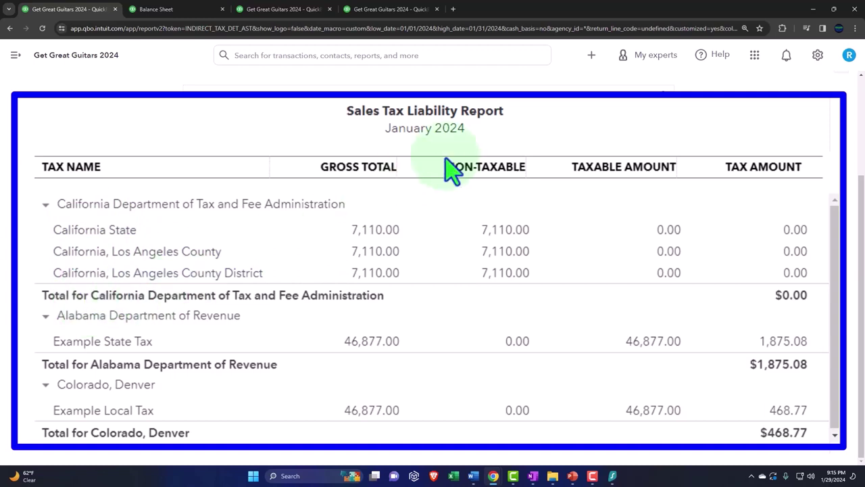
# Start a new check and add City of CA as a new vendor for its payee
pyautogui.click(592, 55)
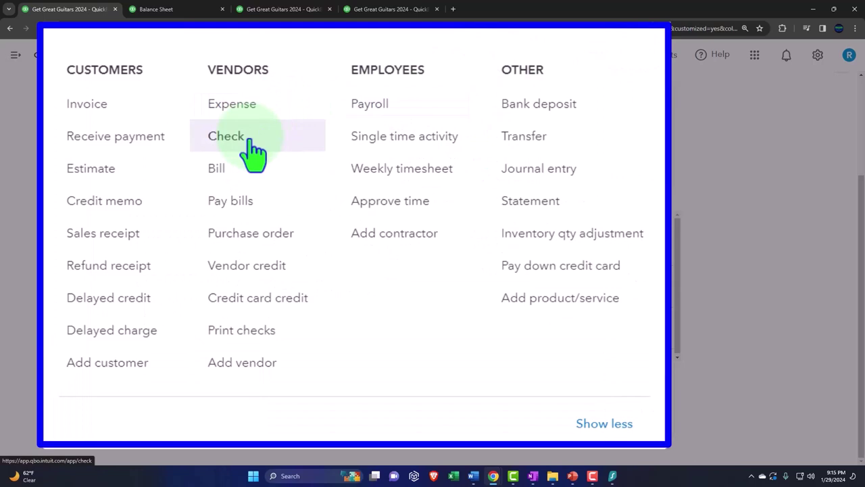
pyautogui.click(341, 151)
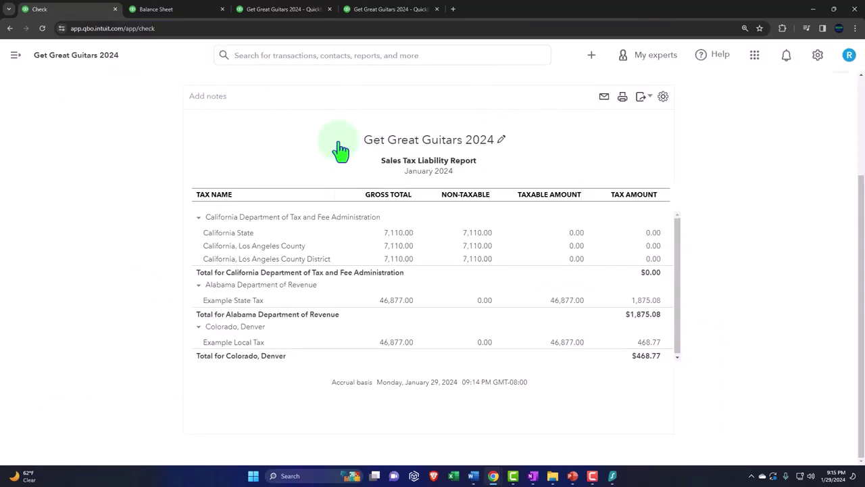
pyautogui.click(91, 110)
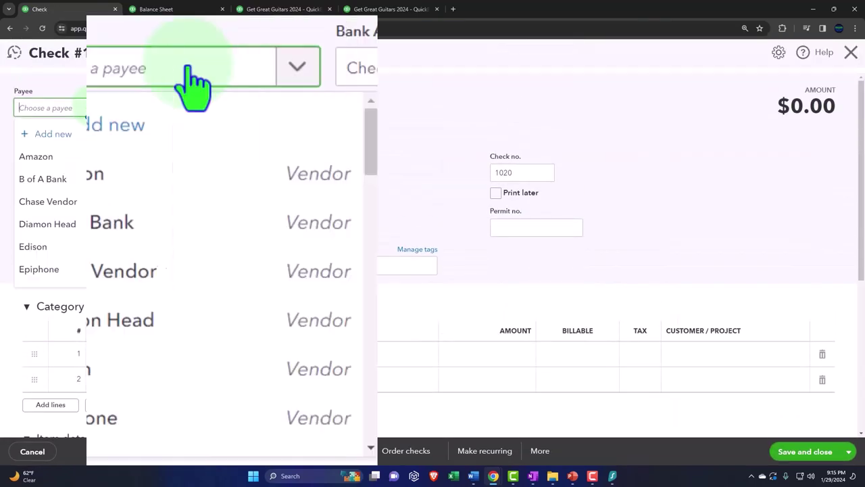
pyautogui.click(94, 116)
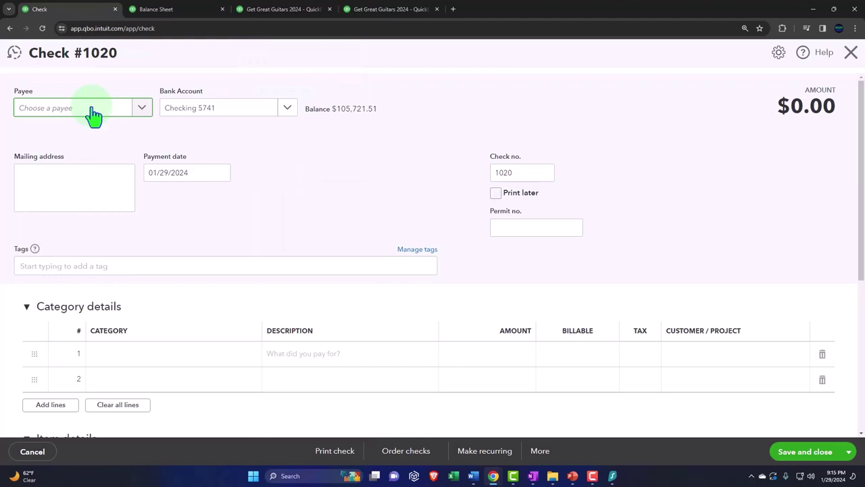
pyautogui.write('City of CA')
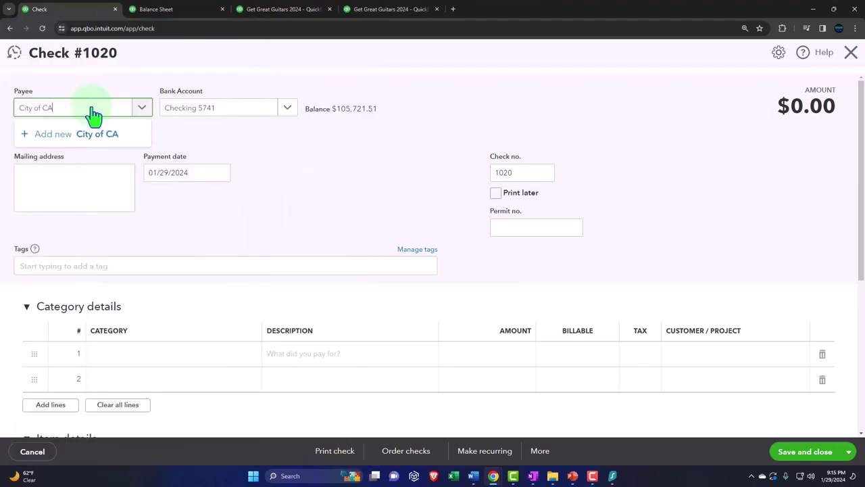
pyautogui.press('Return')
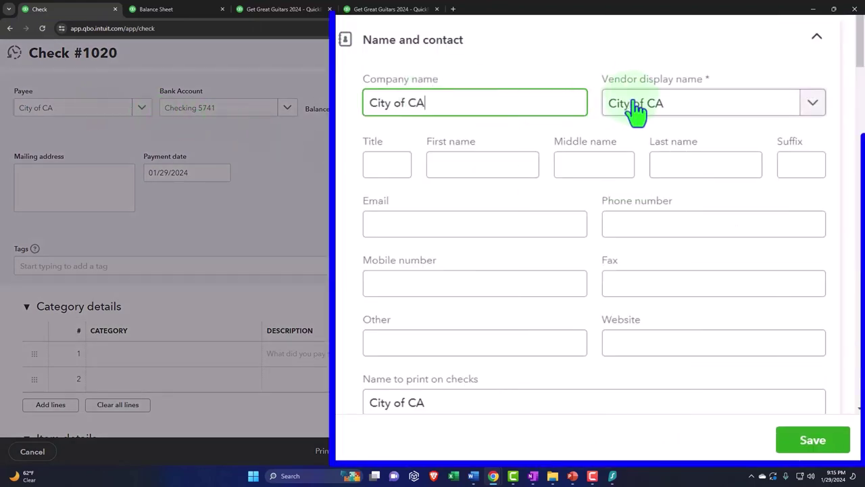
pyautogui.click(812, 448)
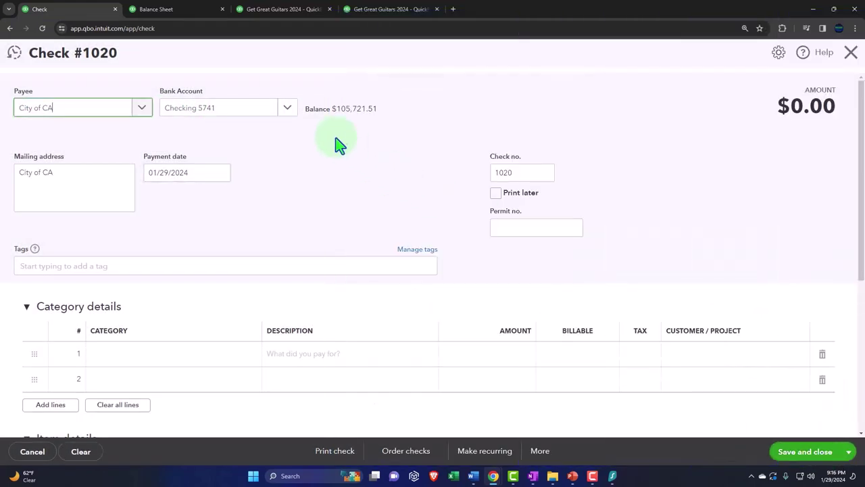
# Set the check's payment date to 02/28/2024
pyautogui.click(230, 108)
pyautogui.press('Tab')
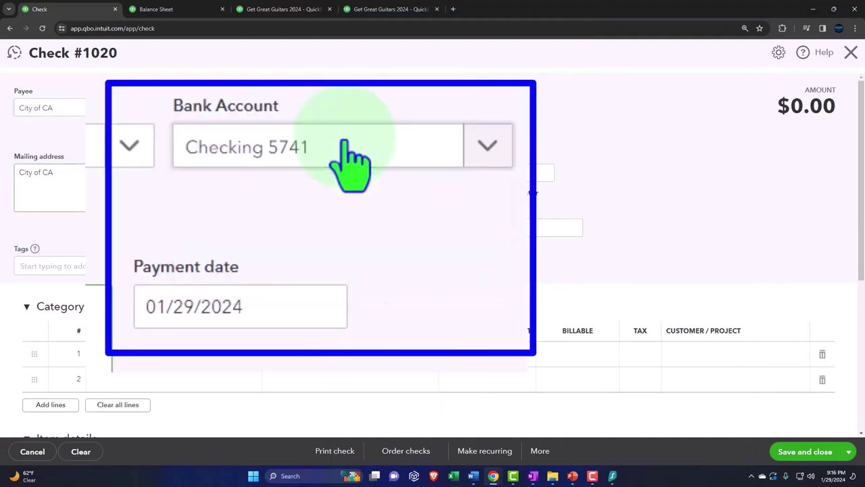
pyautogui.press('Tab')
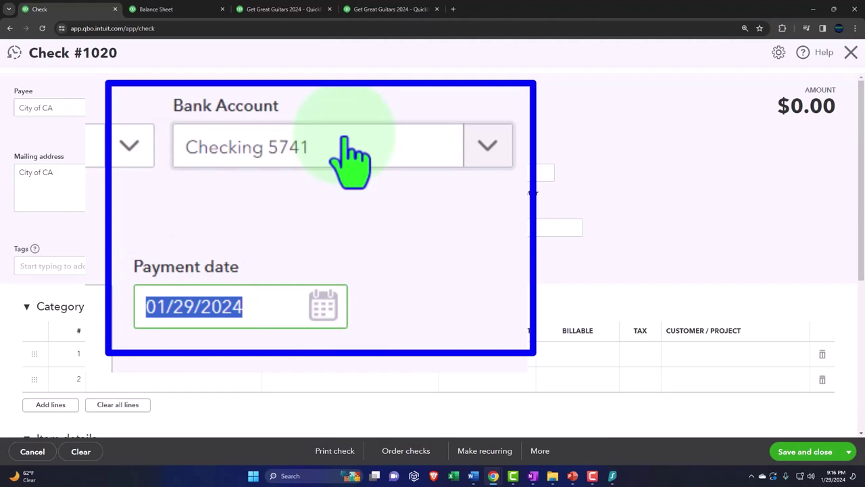
pyautogui.write('022823')
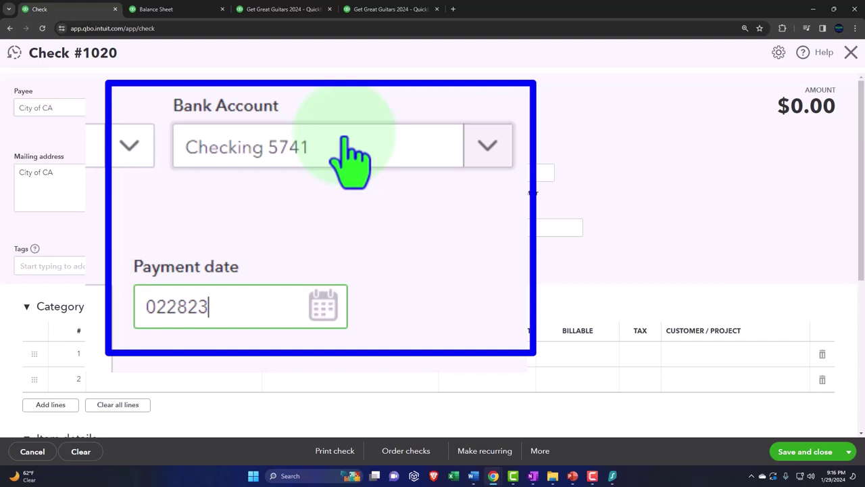
pyautogui.press('BackSpace')
pyautogui.write('4')
pyautogui.press('Tab')
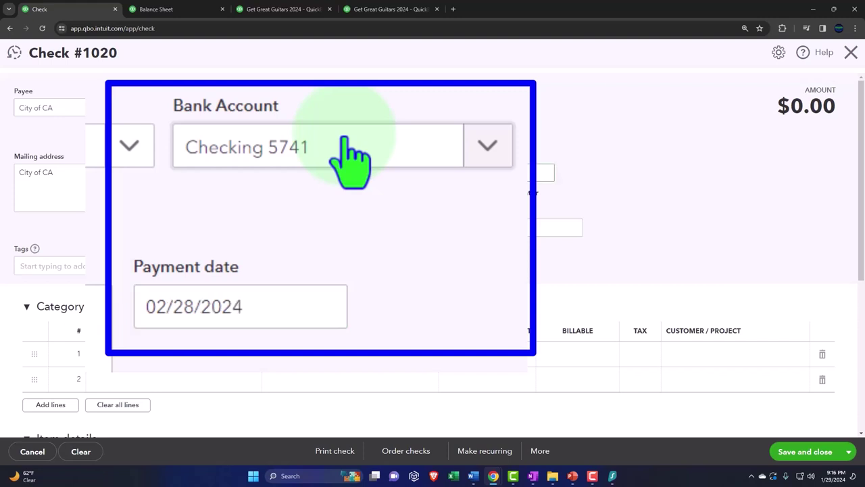
# Start a new account for the check's first category line, with type Other Current Liabilities and detail type Sales Tax Payable
pyautogui.press('Tab')
pyautogui.press('Tab')
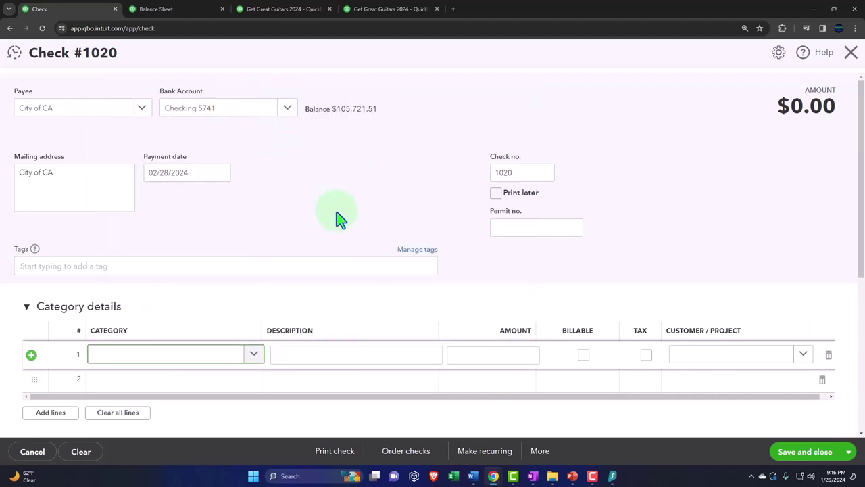
pyautogui.click(256, 358)
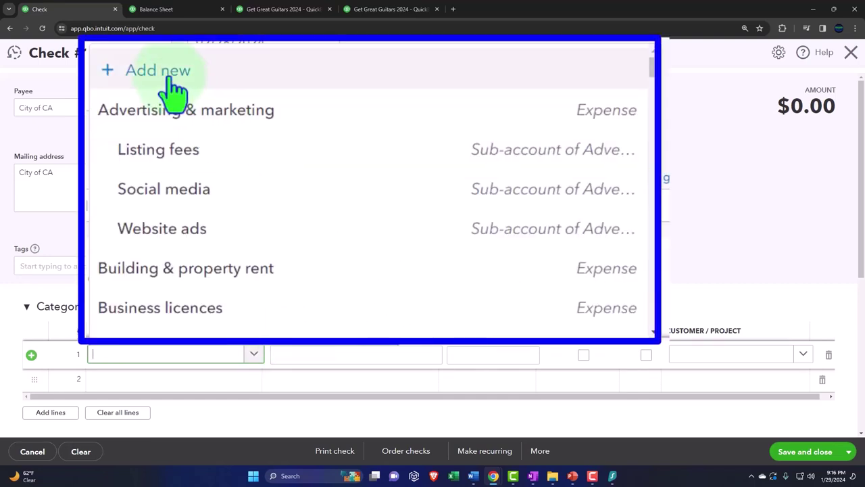
pyautogui.click(174, 88)
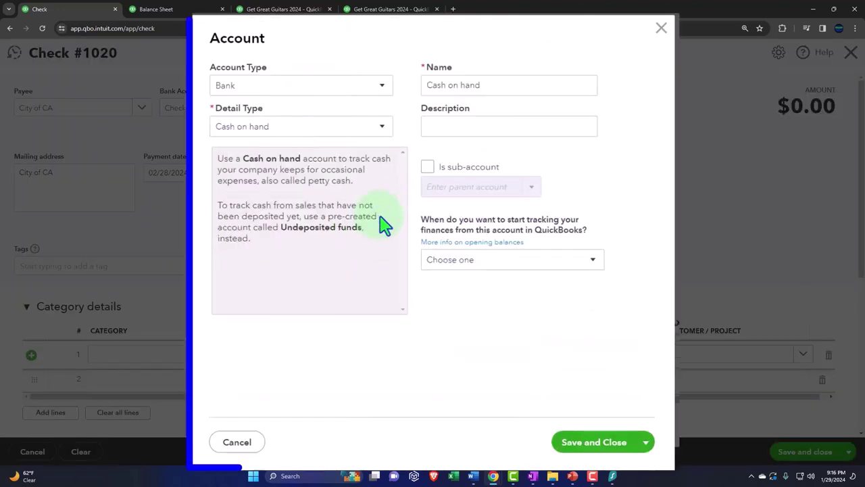
pyautogui.click(282, 87)
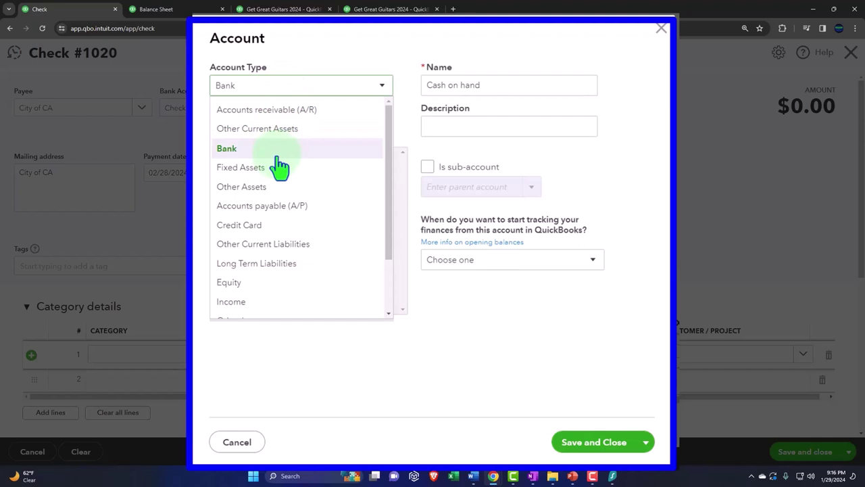
pyautogui.click(305, 245)
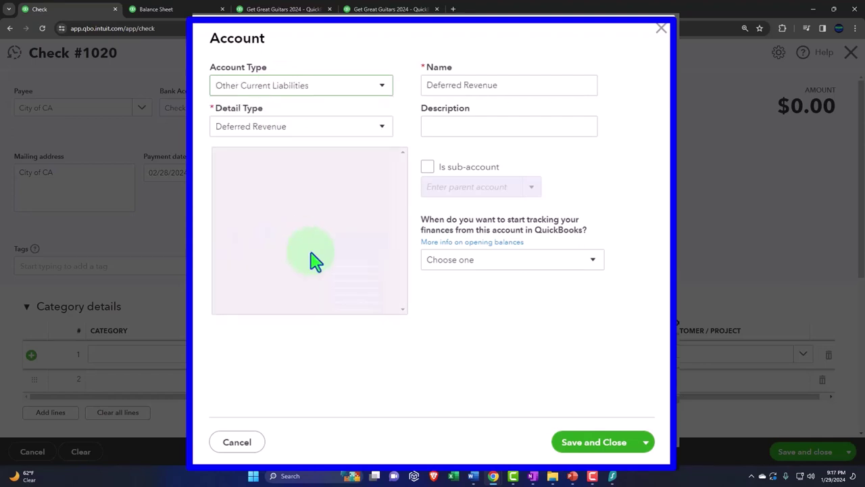
pyautogui.click(324, 128)
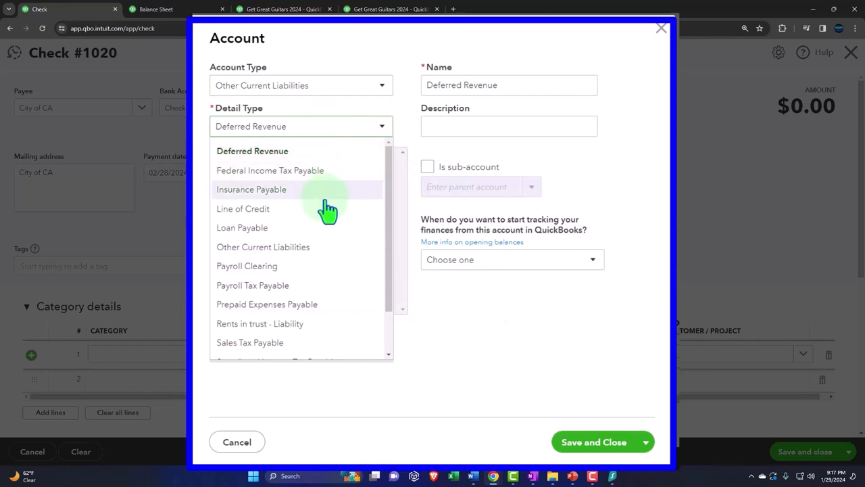
pyautogui.scroll(-1, 333, 298)
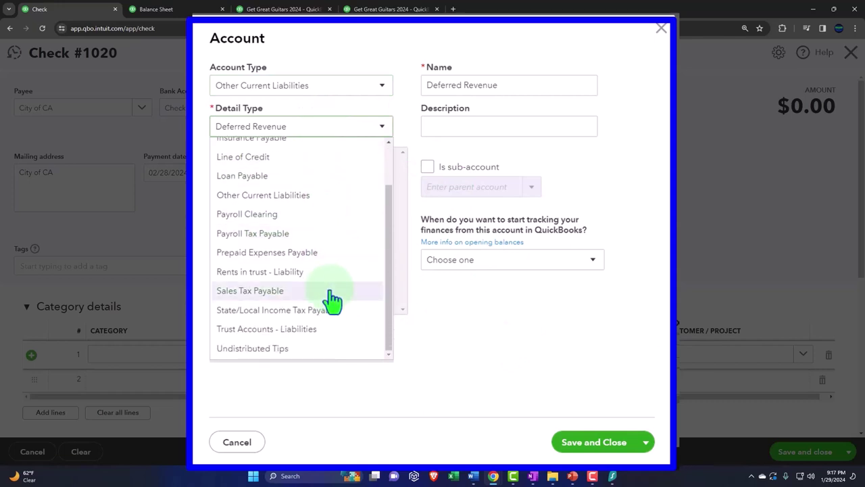
pyautogui.click(332, 297)
# Name the new account Sales Tax Payable Adj and save it without making it a sub-account
pyautogui.click(510, 86)
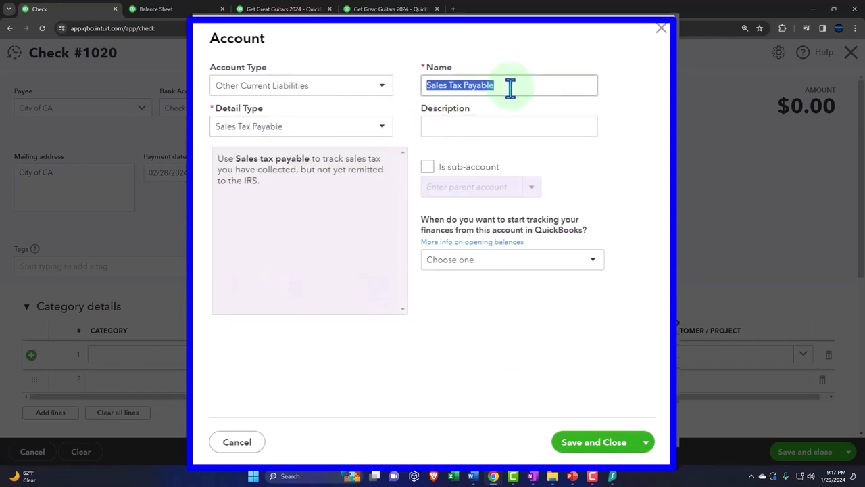
pyautogui.click(510, 87)
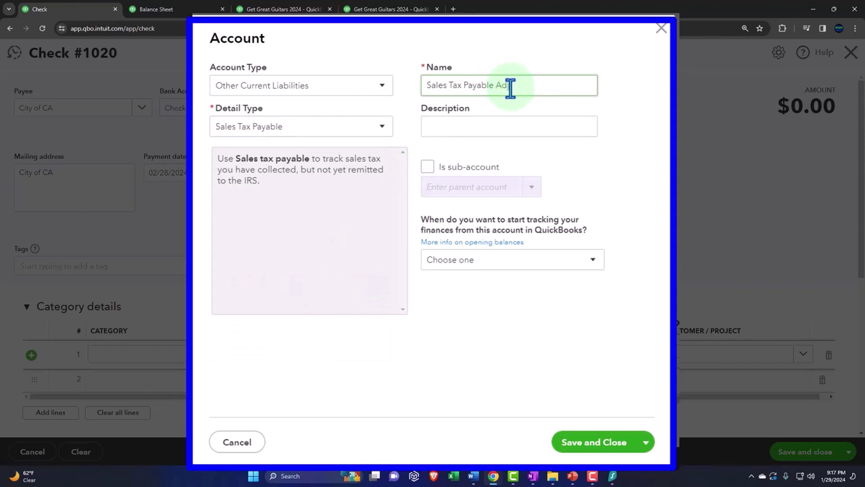
pyautogui.write('Adj')
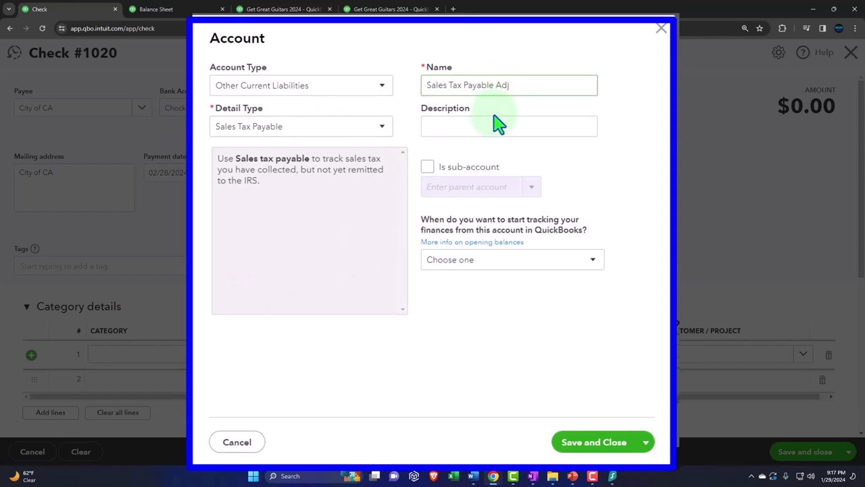
pyautogui.click(429, 167)
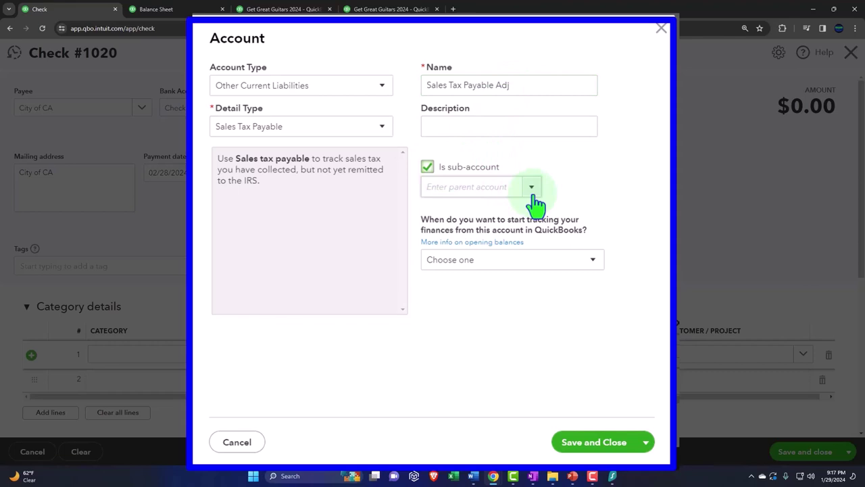
pyautogui.click(432, 171)
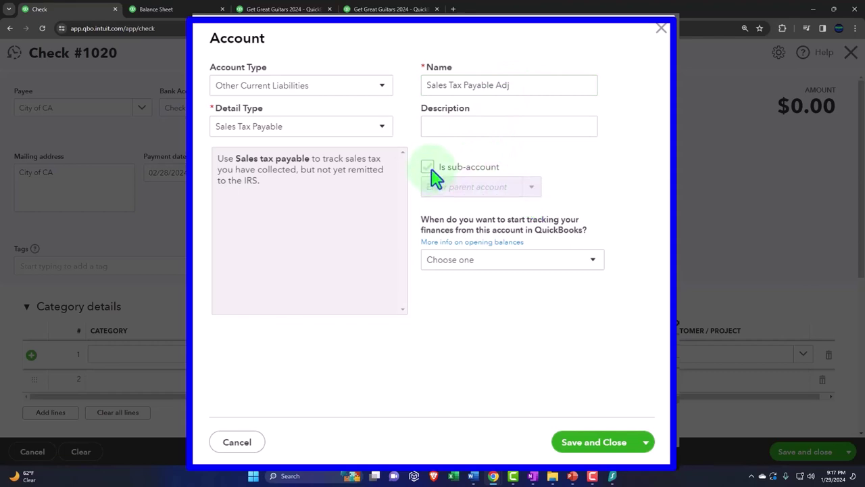
pyautogui.click(589, 443)
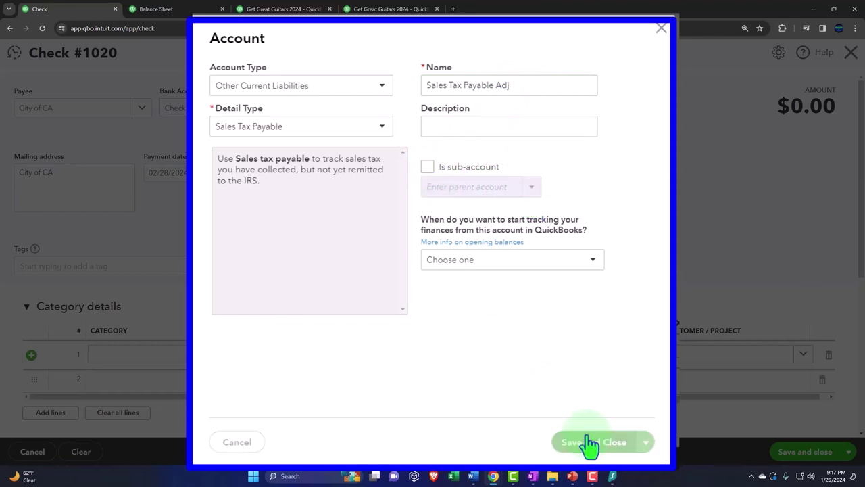
# Enter 1875.09 as the amount of the first category line, leaving its description blank
pyautogui.click(223, 343)
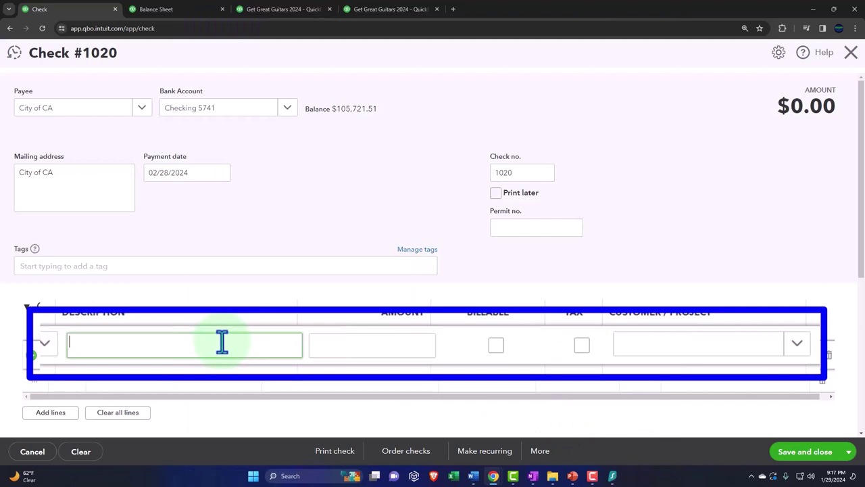
pyautogui.press('Tab')
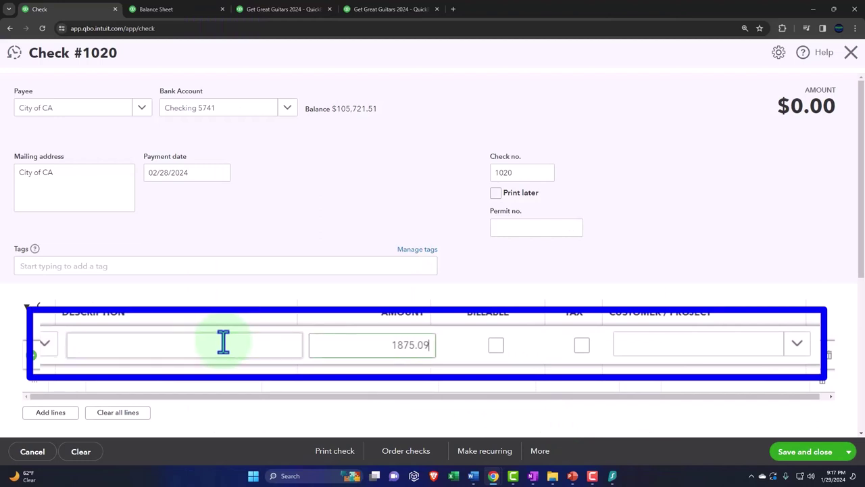
pyautogui.press('Tab')
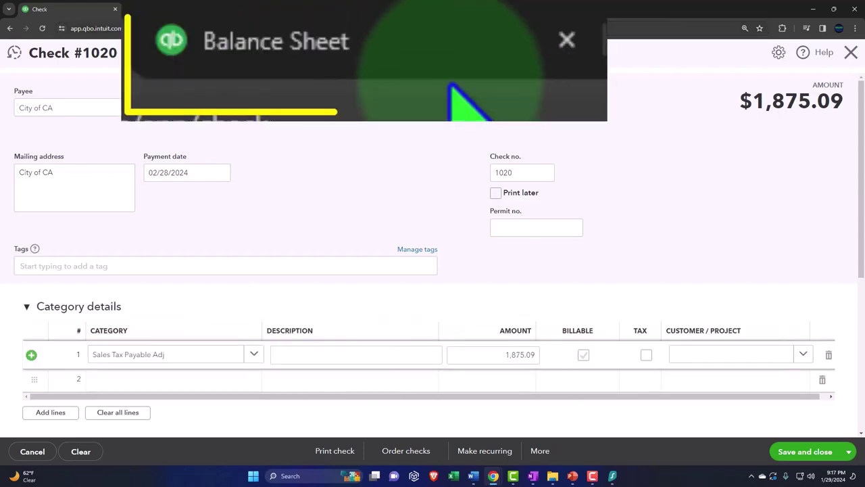
# Review the balance sheet's Other Current Liabilities, and save the City of CA check while starting a new one
pyautogui.click(163, 9)
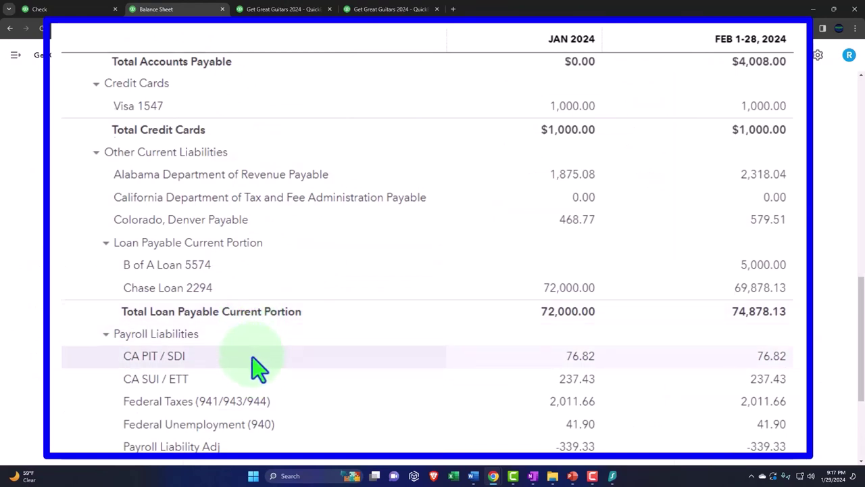
pyautogui.scroll(1, 260, 369)
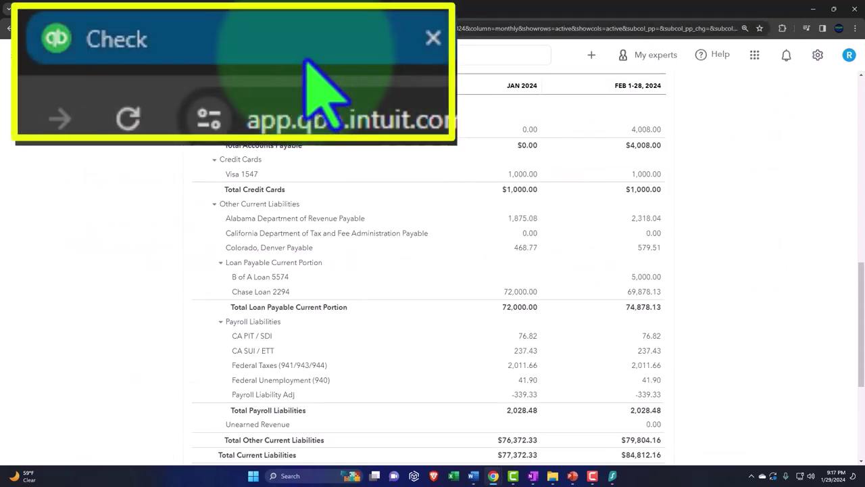
pyautogui.click(85, 14)
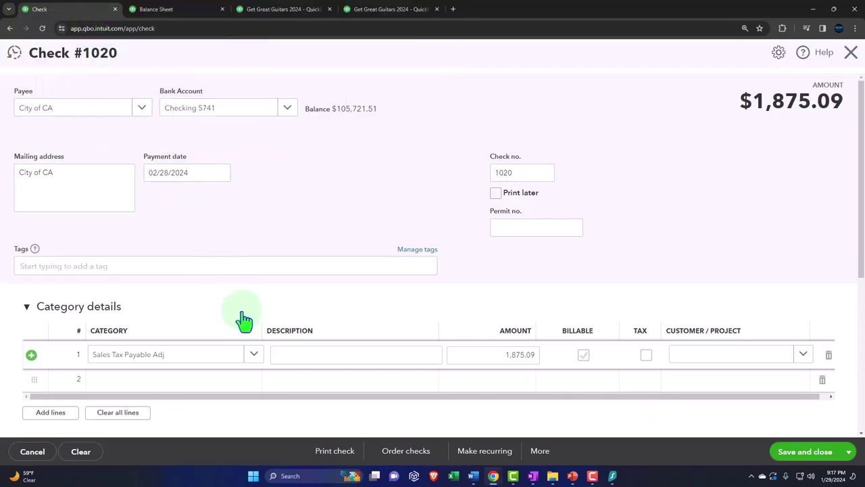
pyautogui.scroll(-1, 257, 361)
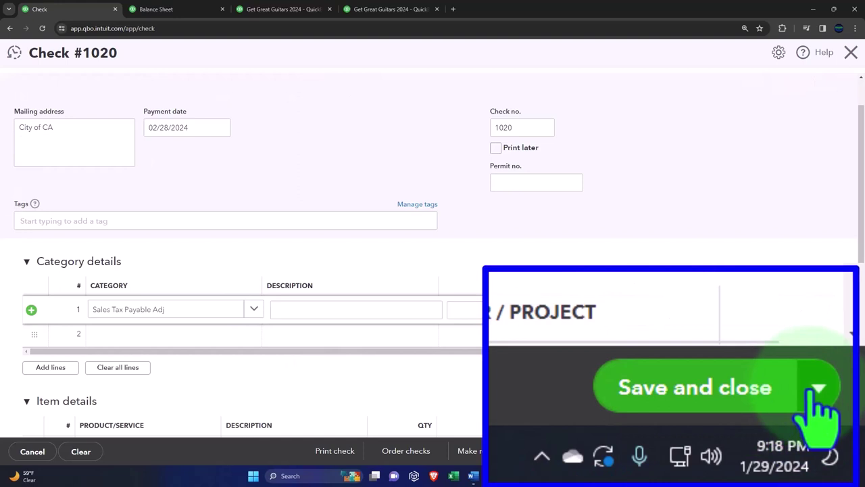
pyautogui.click(849, 452)
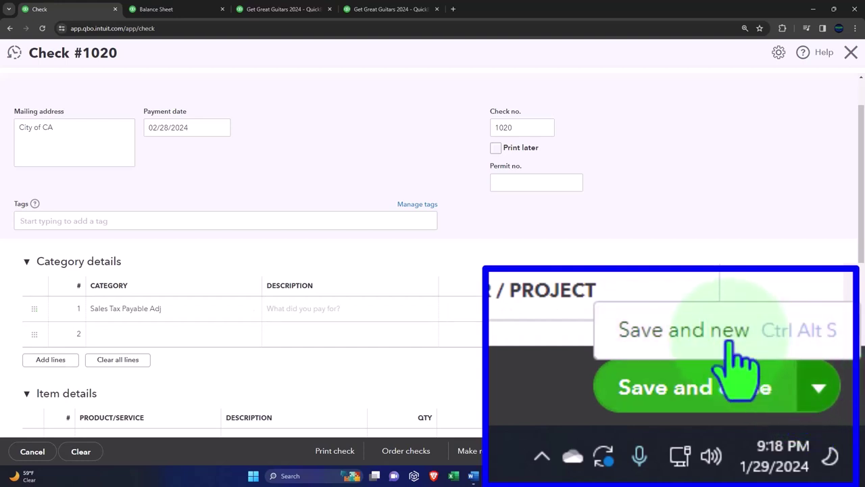
pyautogui.click(813, 434)
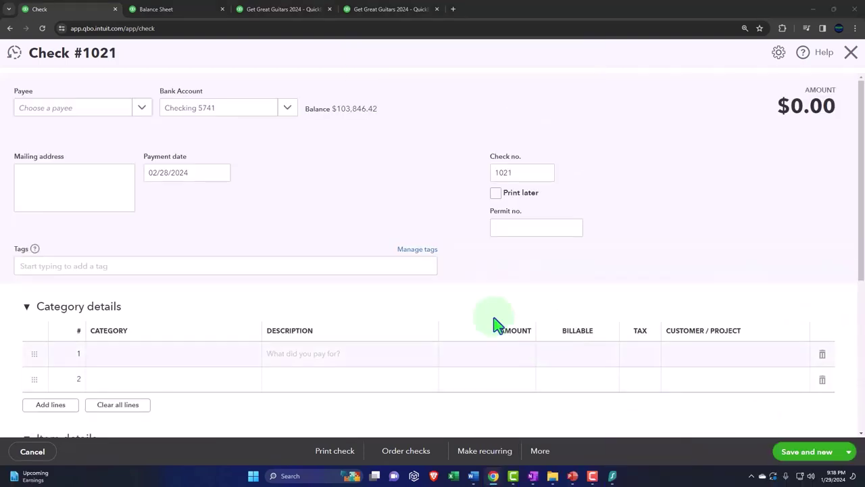
# Enter Local Sales Tax as the new check's payee and save it as a new vendor with the default details
pyautogui.click(63, 110)
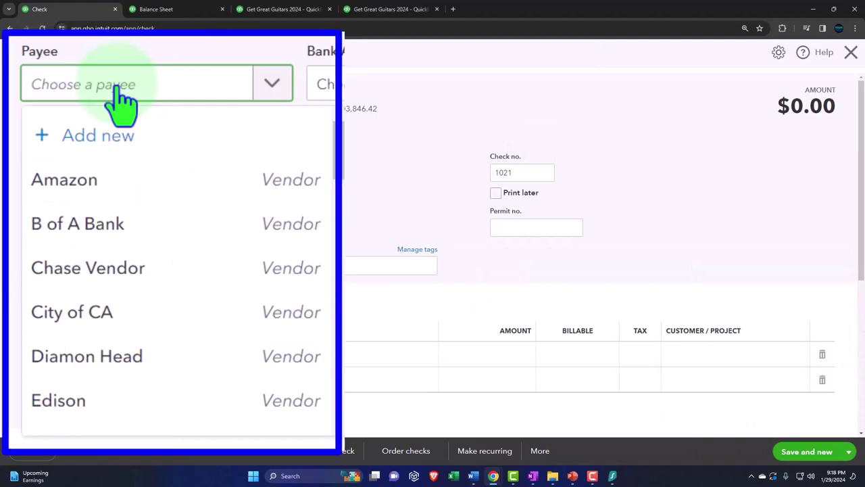
pyautogui.write('Sta')
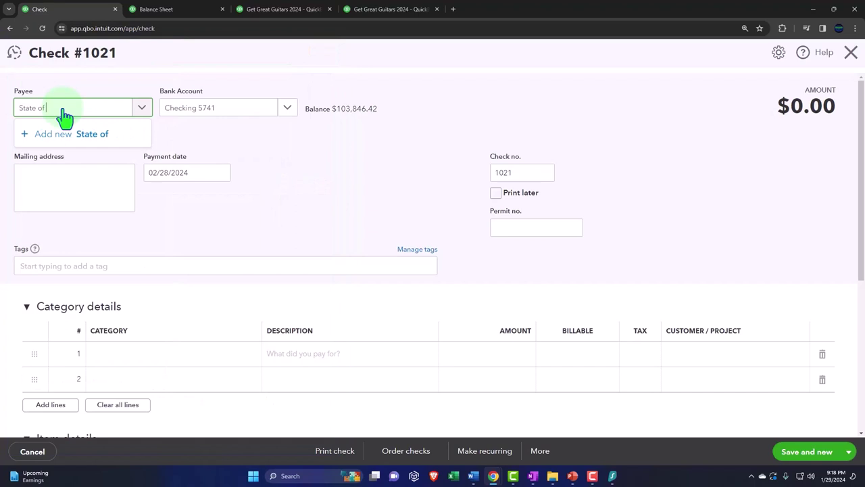
pyautogui.write('te of Cal')
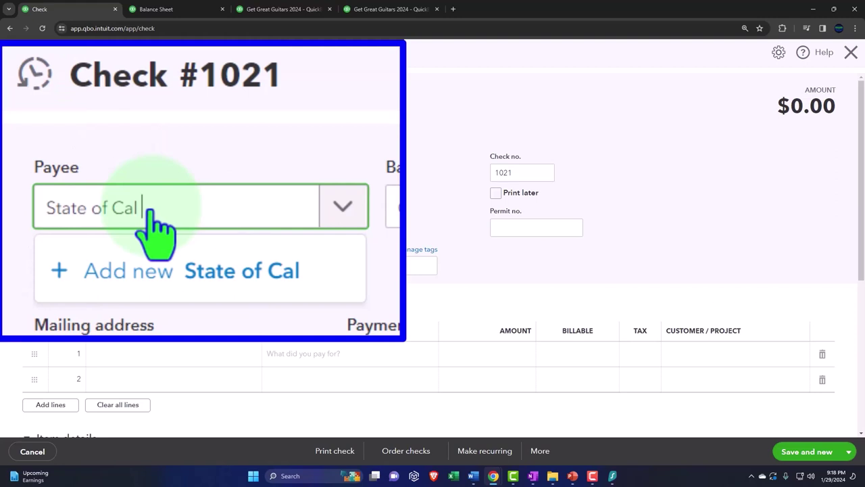
pyautogui.hotkey('ctrl', 'a')
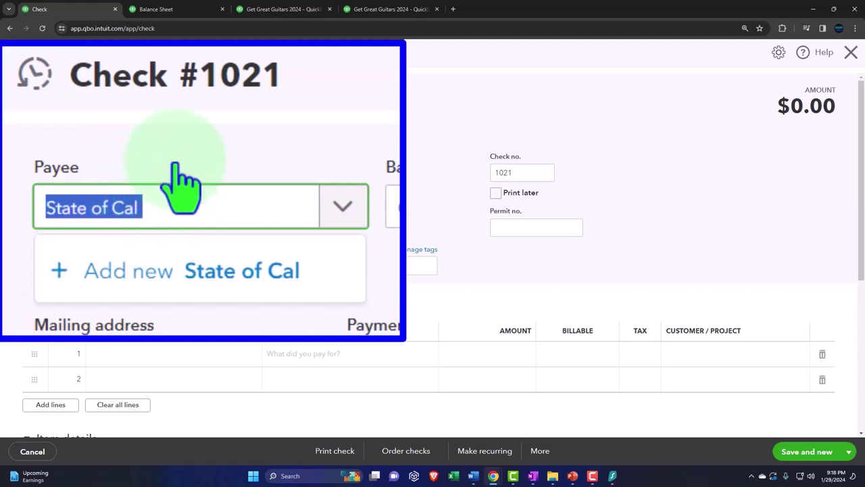
pyautogui.write('Lcoa')
pyautogui.press('BackSpace')
pyautogui.press('BackSpace')
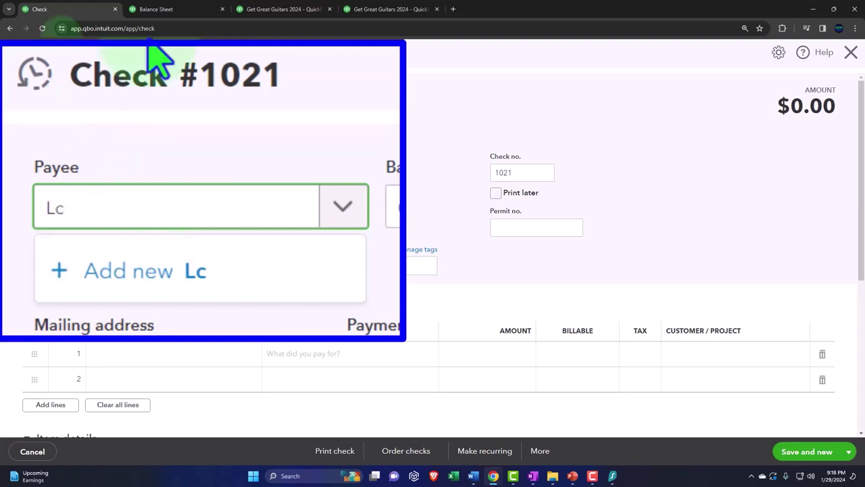
pyautogui.write('o')
pyautogui.press('BackSpace')
pyautogui.press('BackSpace')
pyautogui.write('ocal S')
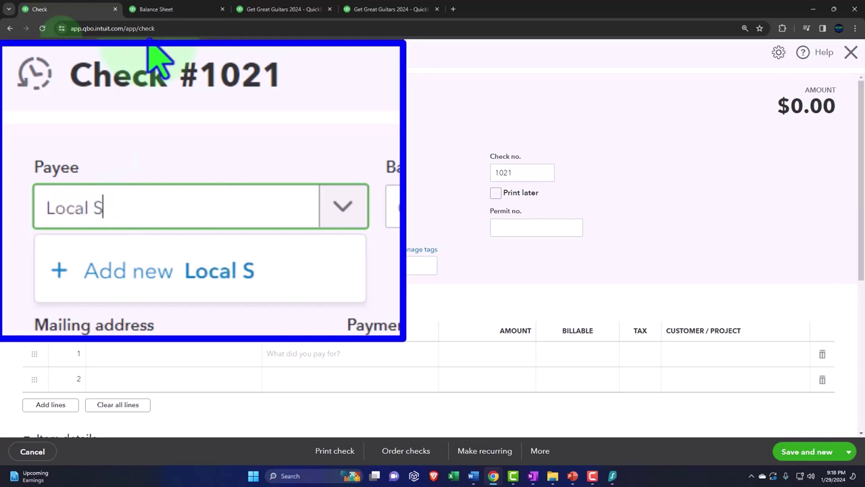
pyautogui.write('ales Tax')
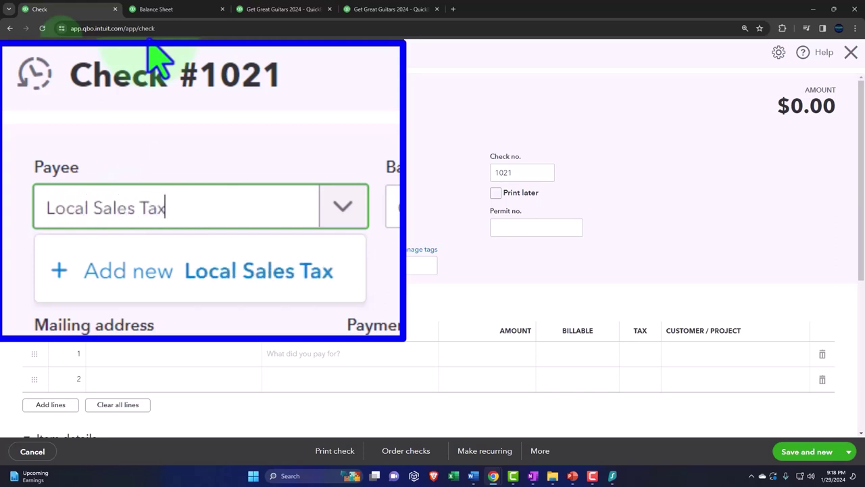
pyautogui.press('Return')
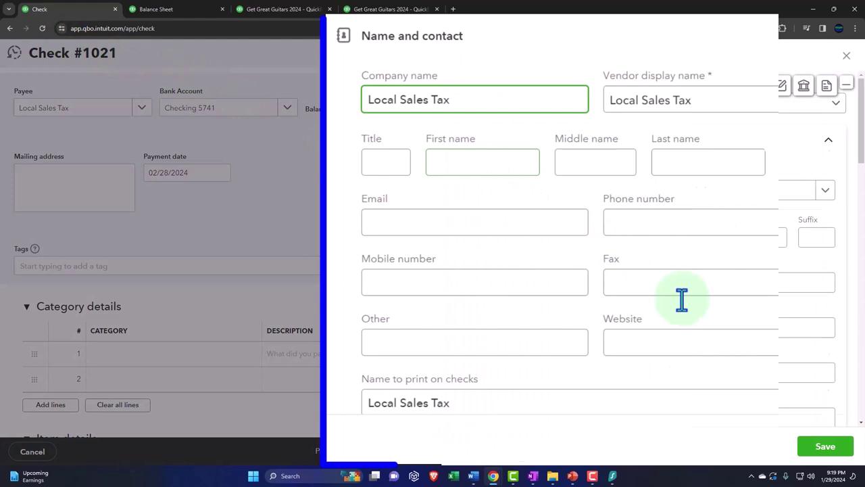
pyautogui.click(824, 446)
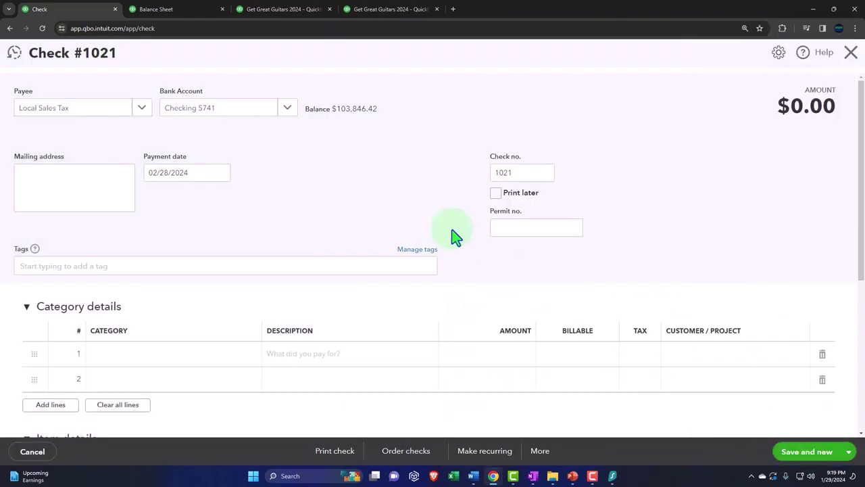
# Assign the check's first category line to Sales Tax Payable Adj with an amount of 468.77, leaving its description blank
pyautogui.click(237, 112)
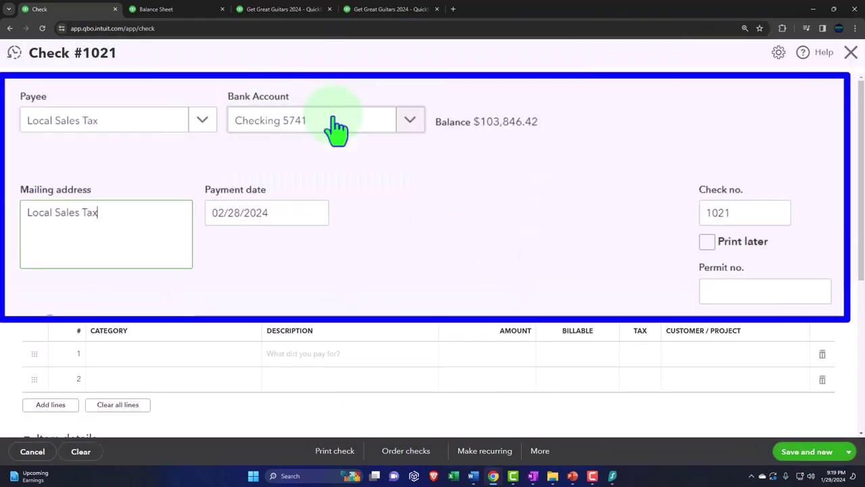
pyautogui.press('Tab')
pyautogui.press('Tab')
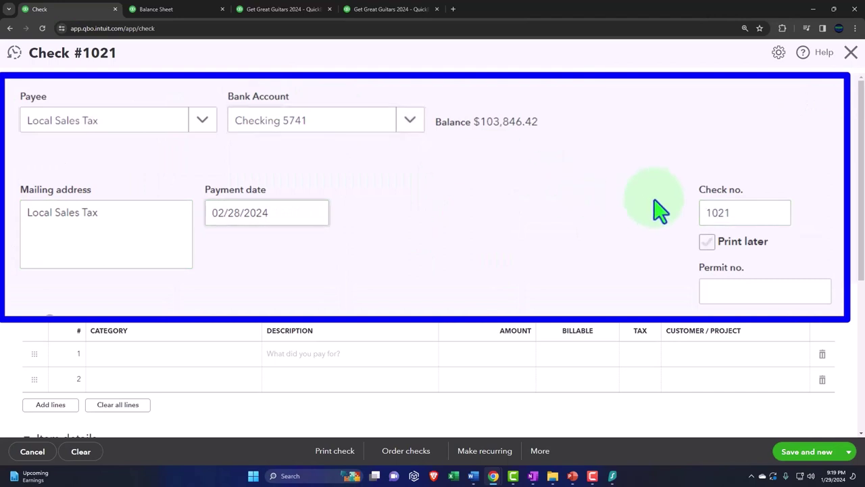
pyautogui.click(148, 356)
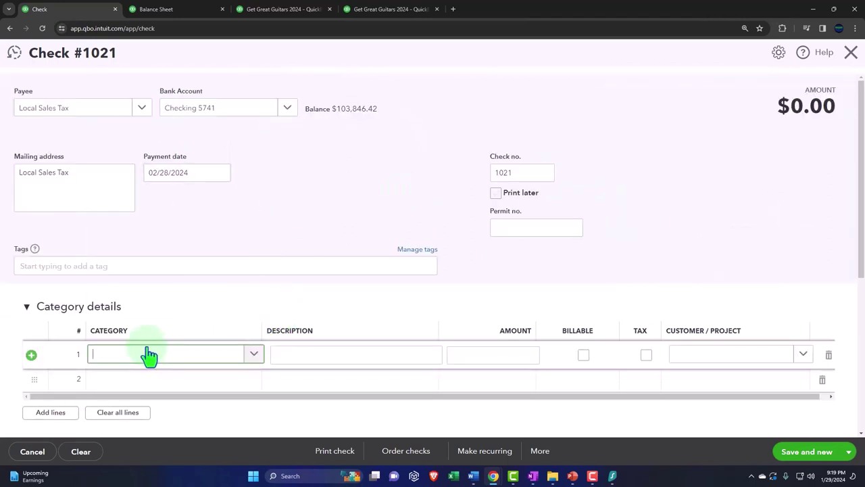
pyautogui.write('Sales')
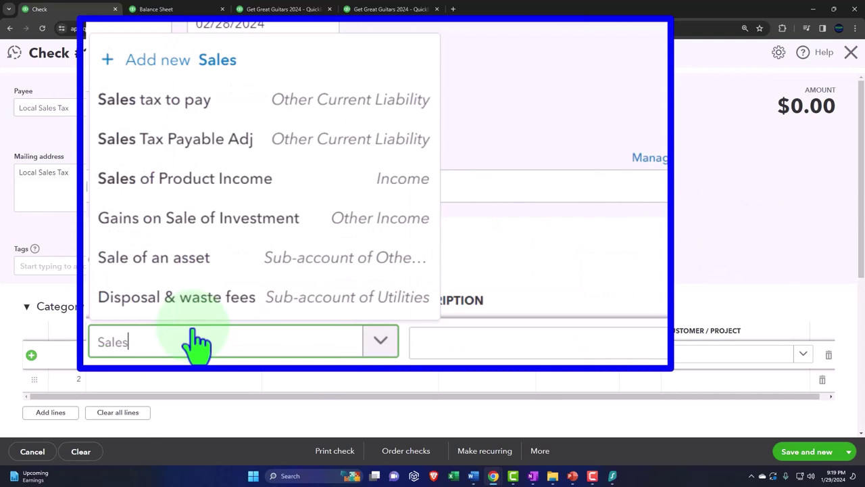
pyautogui.click(176, 310)
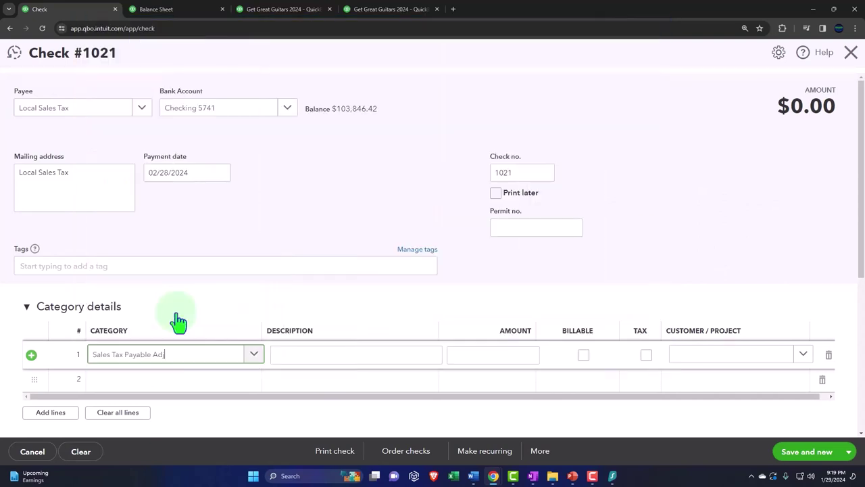
pyautogui.press('Tab')
pyautogui.press('Tab')
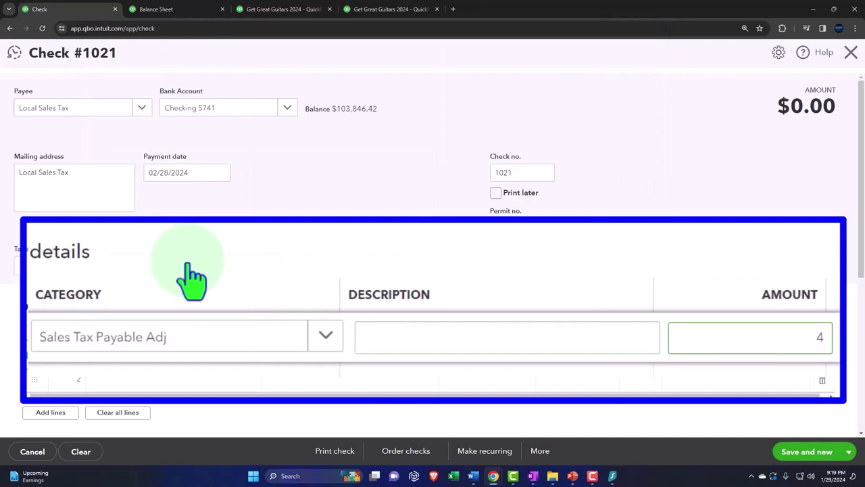
pyautogui.write('468.77')
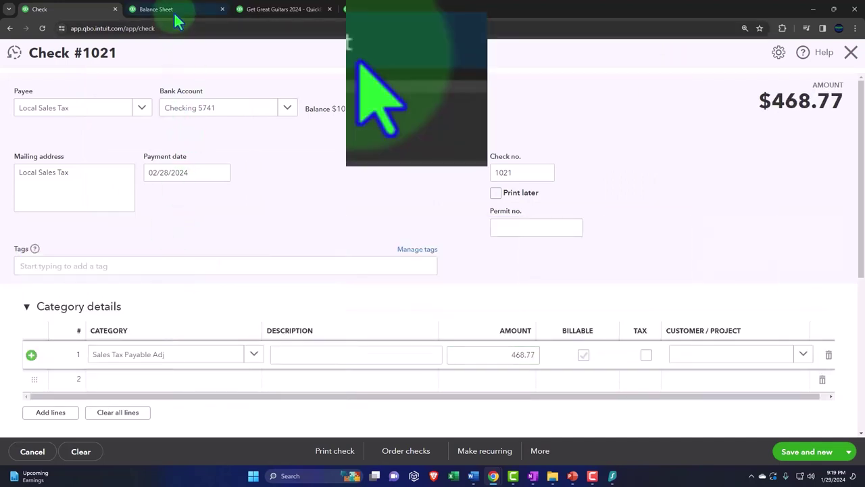
# Review the sales tax payable accounts on the balance sheet, and save and close the check to Local Sales Tax
pyautogui.click(157, 9)
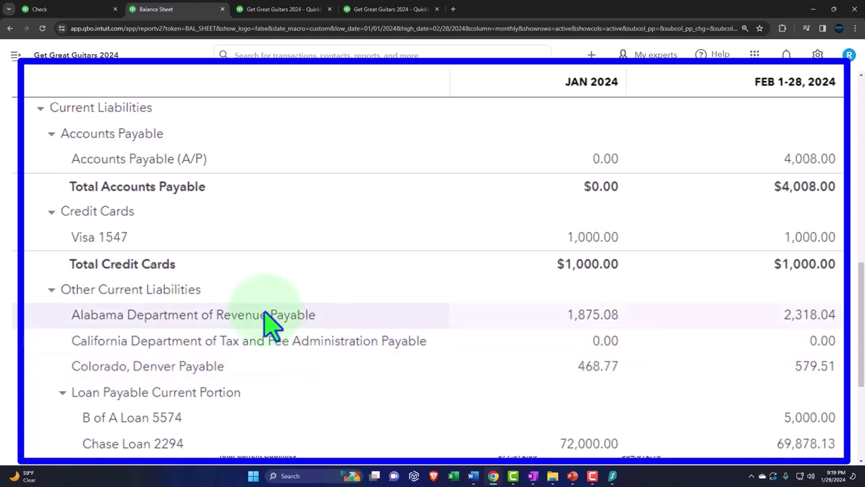
pyautogui.click(98, 10)
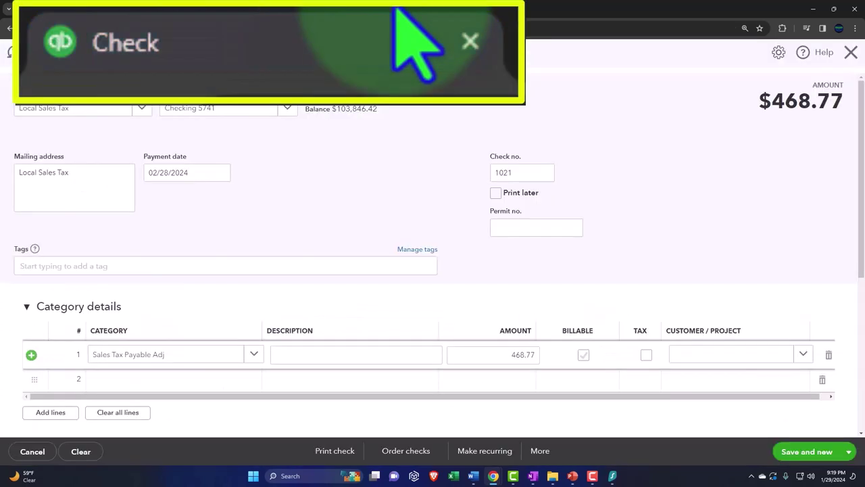
pyautogui.scroll(-1, 417, 262)
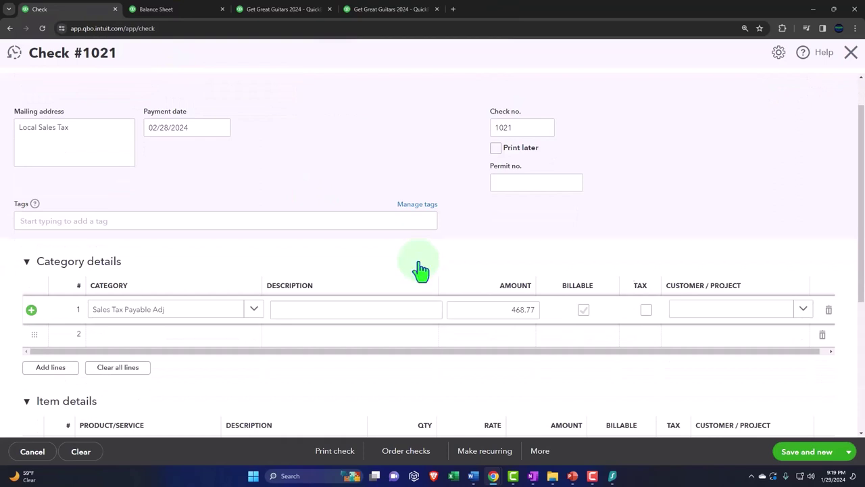
pyautogui.scroll(-1, 420, 266)
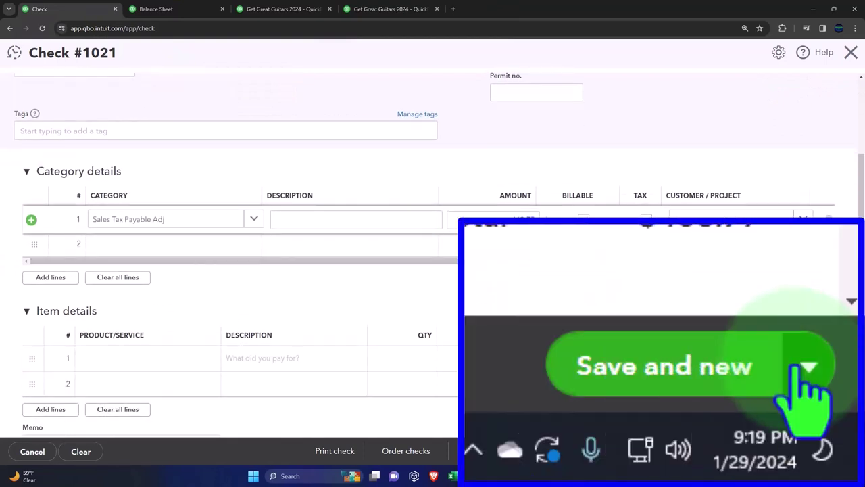
pyautogui.click(848, 452)
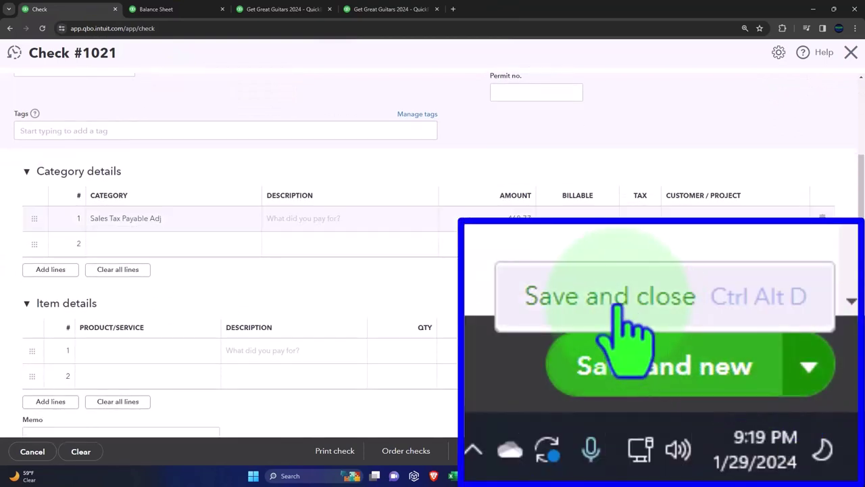
pyautogui.click(792, 436)
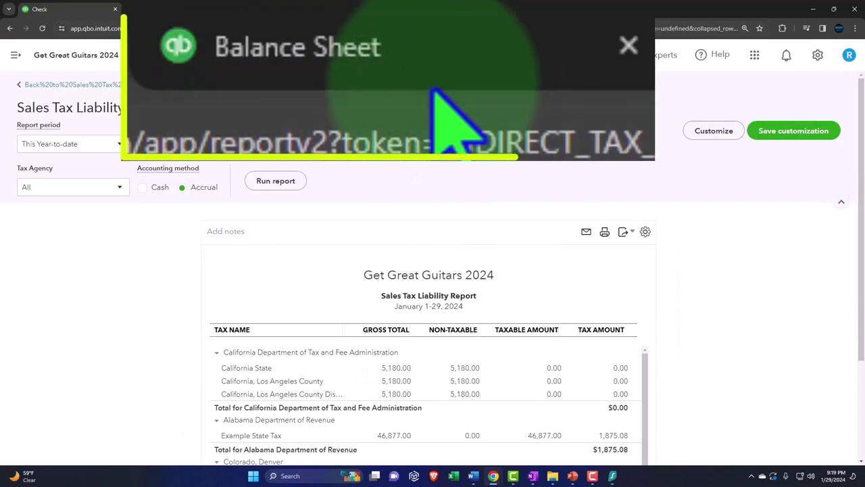
# Rerun the Balance Sheet report and compare Sales Tax Payable Adj with the Alabama, California and Colorado payables under Other Current Liabilities
pyautogui.click(156, 9)
pyautogui.scroll(10, 340, 234)
pyautogui.scroll(3, 340, 235)
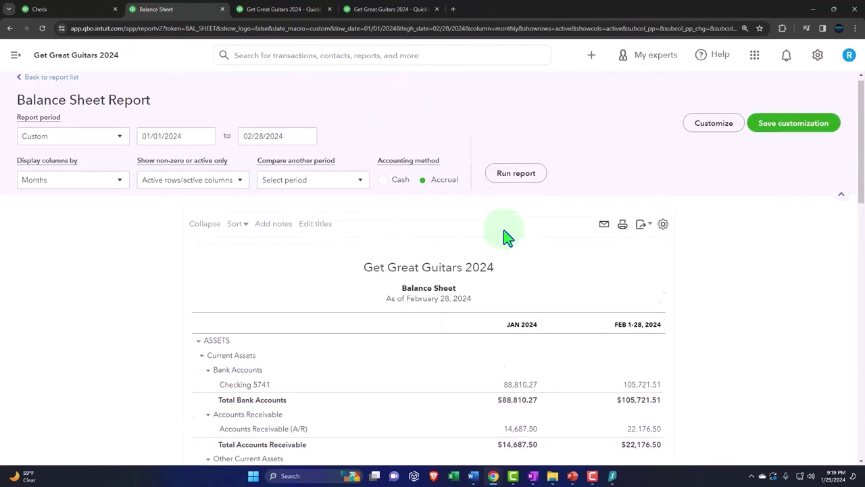
pyautogui.click(508, 181)
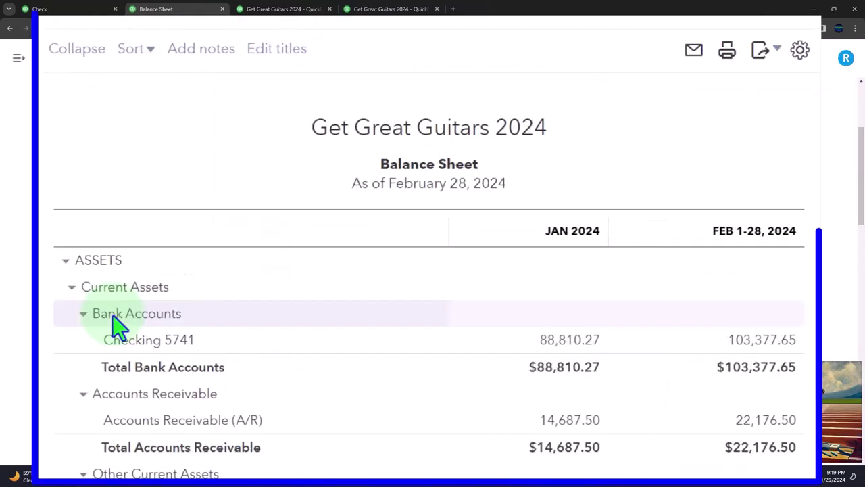
pyautogui.scroll(-7, 115, 326)
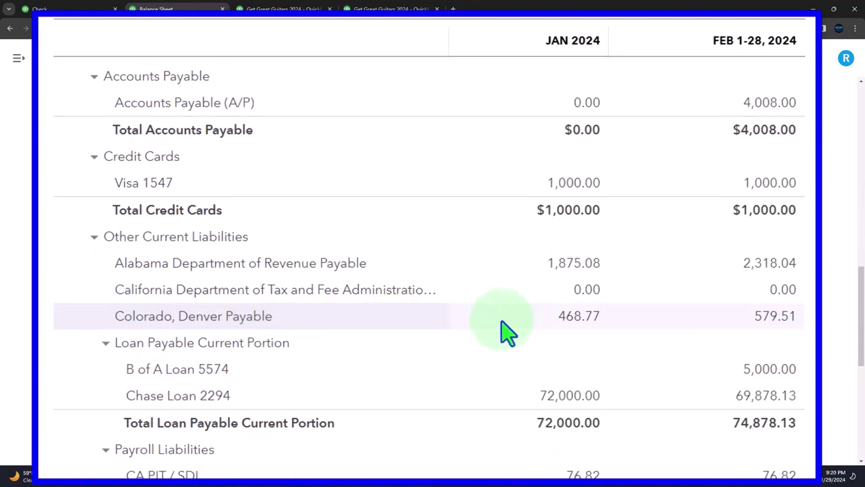
pyautogui.scroll(-4, 507, 331)
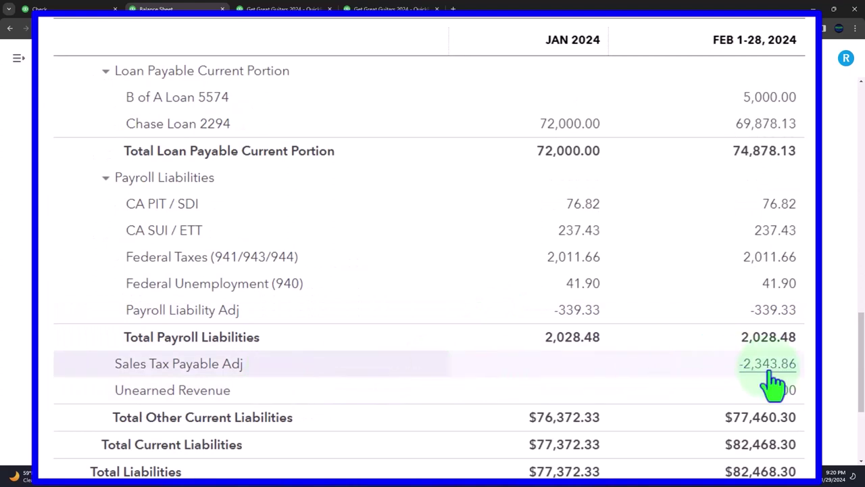
pyautogui.scroll(3, 772, 384)
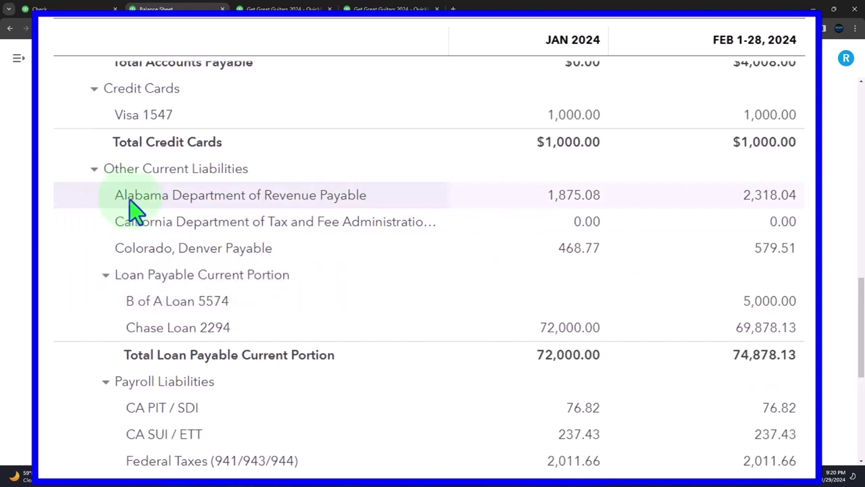
pyautogui.scroll(-2, 137, 199)
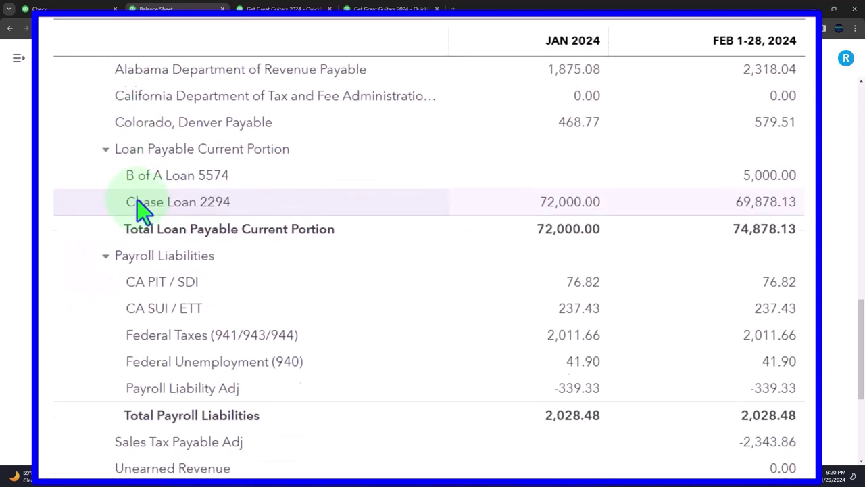
pyautogui.scroll(2, 138, 200)
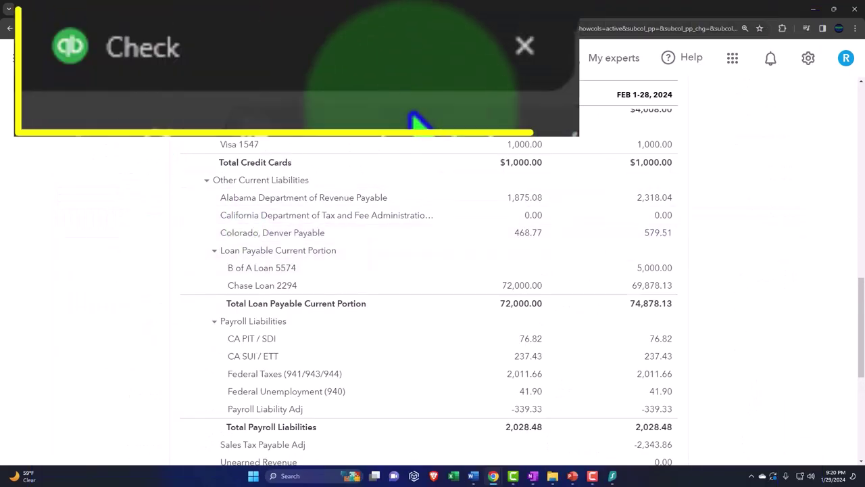
# Open the chart of accounts in place of the Sales Tax Liability Report
pyautogui.click(108, 10)
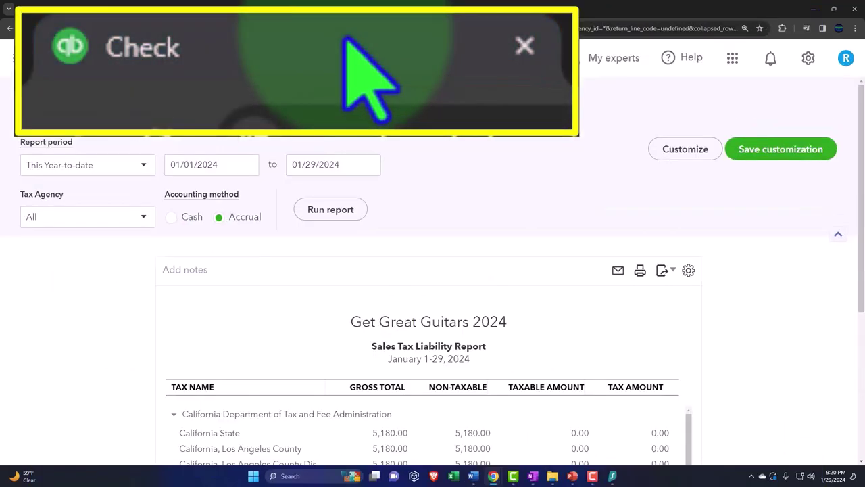
pyautogui.click(18, 61)
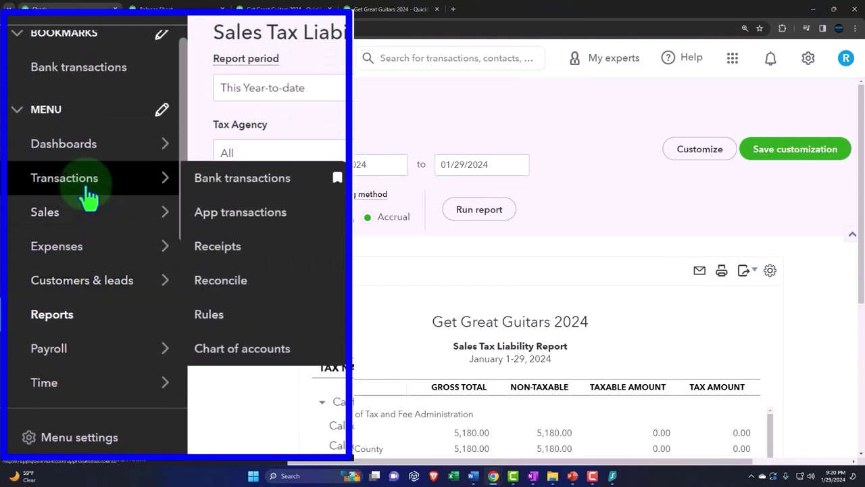
pyautogui.click(91, 190)
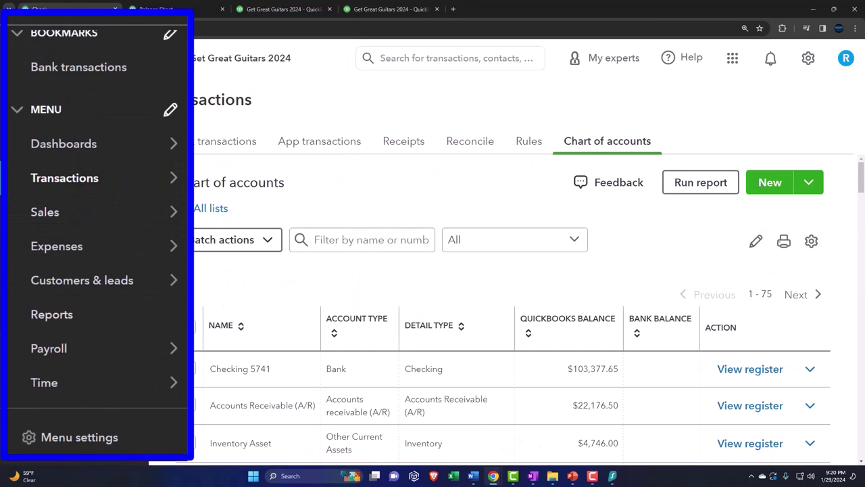
pyautogui.click(233, 311)
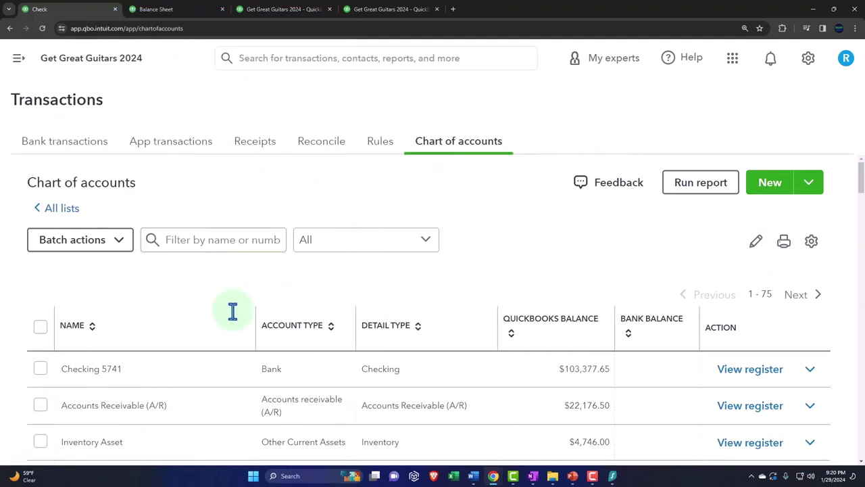
# Start a new liability account in the chart of accounts and file it under Other Current Liabilities
pyautogui.click(768, 183)
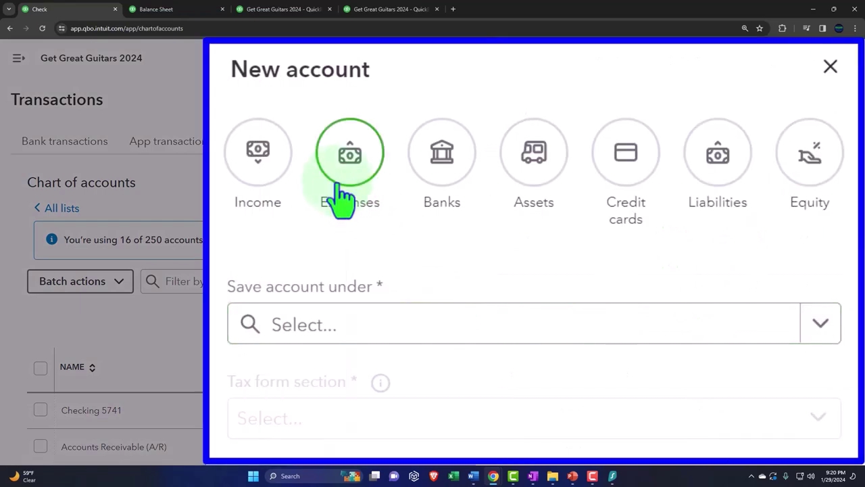
pyautogui.click(712, 191)
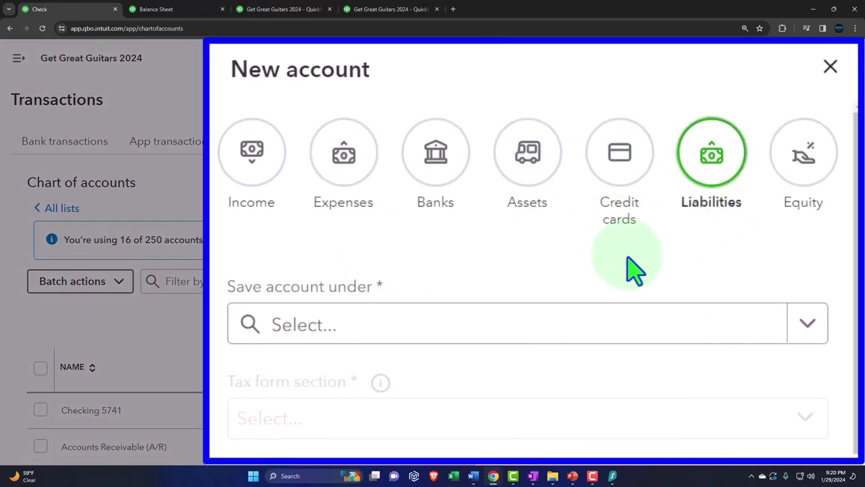
pyautogui.click(802, 323)
pyautogui.press('Down')
pyautogui.press('Down')
pyautogui.press('Down')
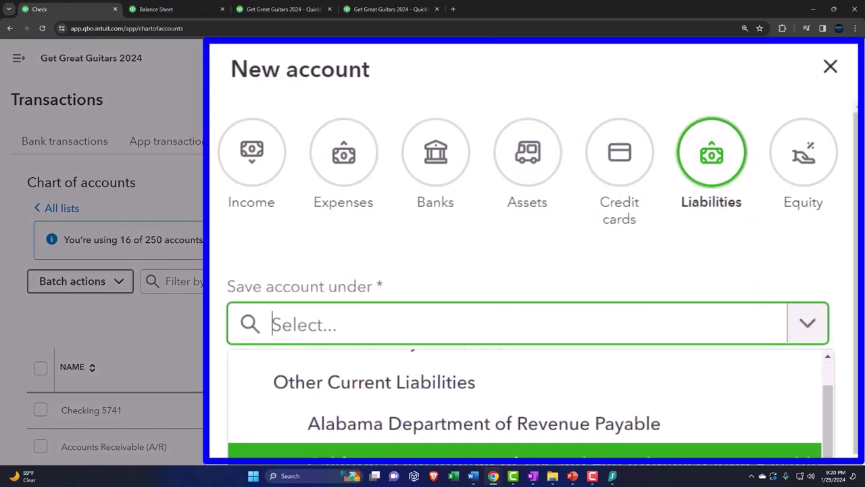
pyautogui.press('Down')
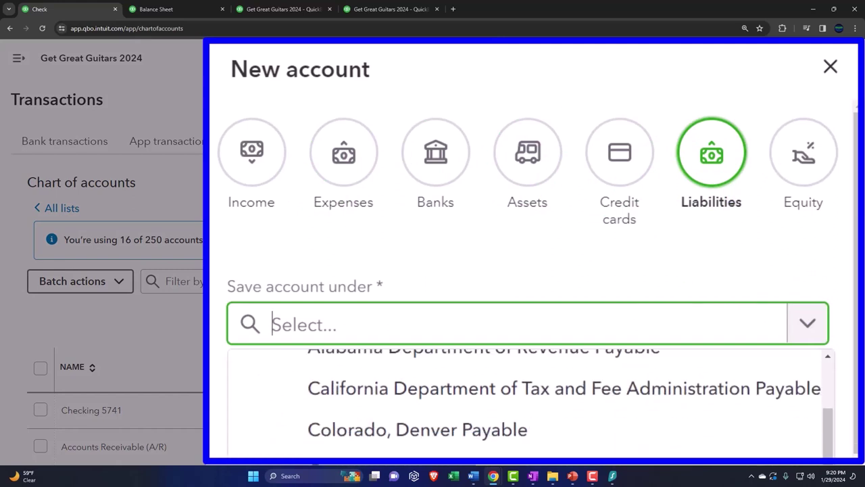
pyautogui.scroll(3, 527, 402)
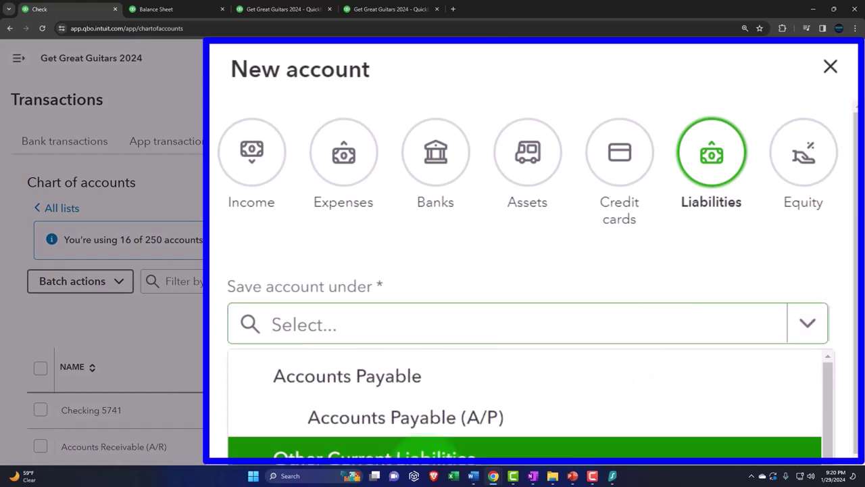
pyautogui.click(405, 457)
# Set the new account's tax form section to Sales Tax Payable
pyautogui.click(345, 433)
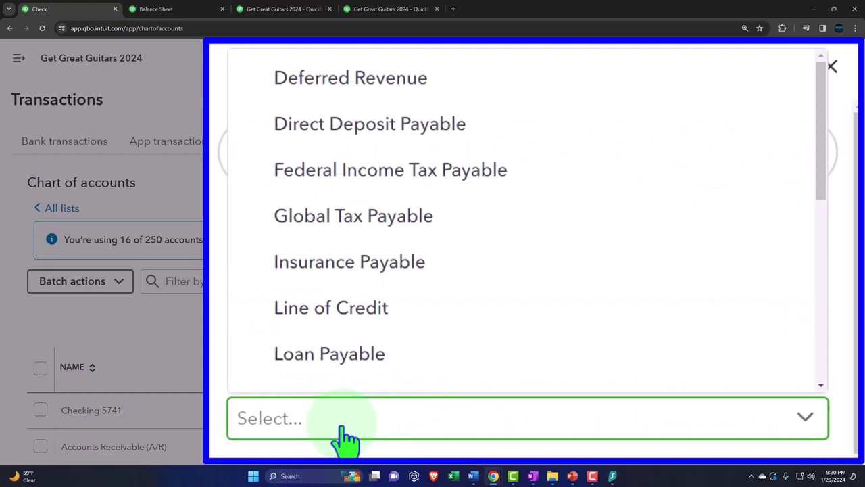
pyautogui.scroll(-6, 341, 324)
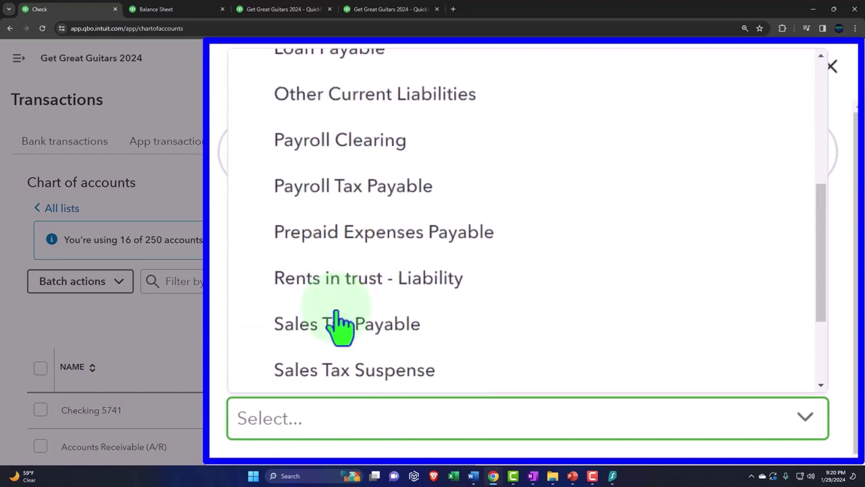
pyautogui.scroll(-2, 341, 325)
pyautogui.click(349, 260)
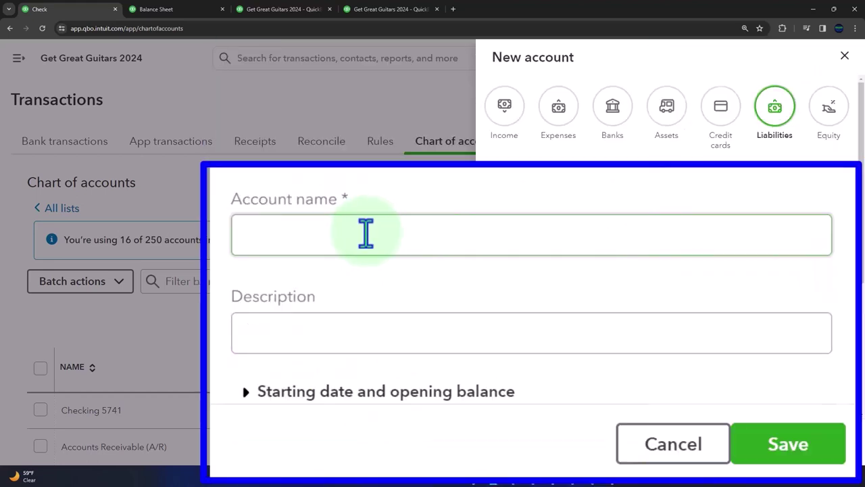
# Name the new account Sales Tax Payable and save it without a description or opening balance
pyautogui.click(365, 234)
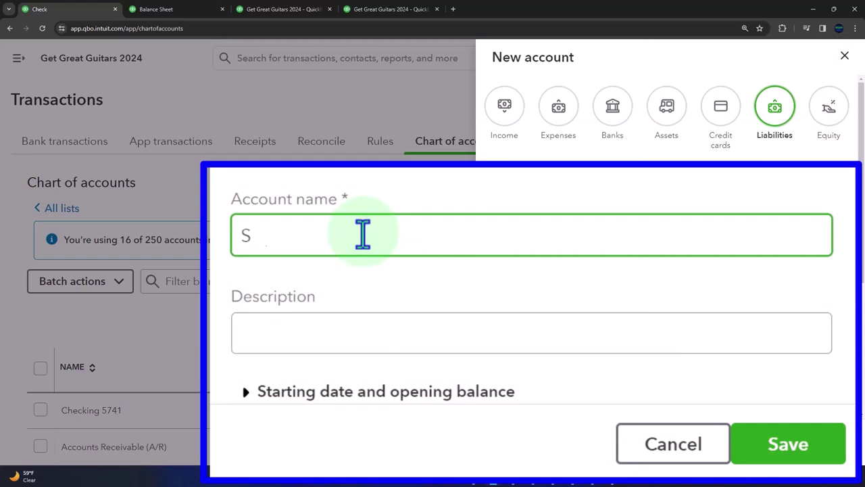
pyautogui.write('es Tax Payable')
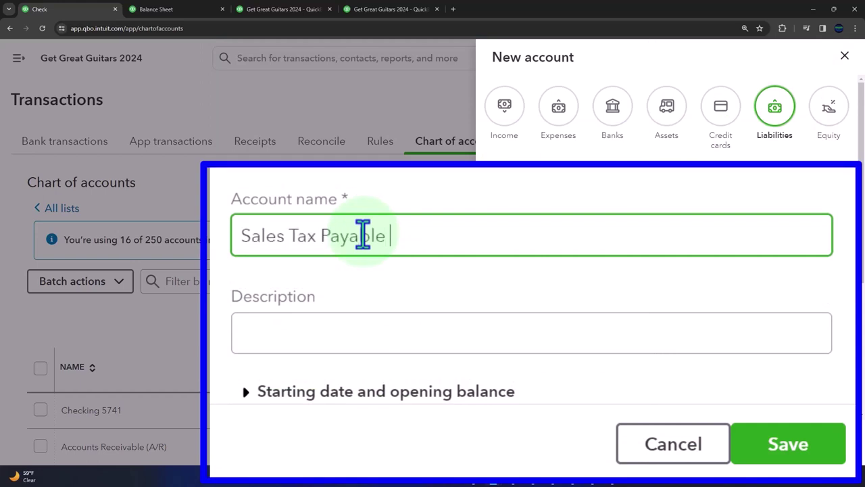
pyautogui.scroll(-3, 363, 235)
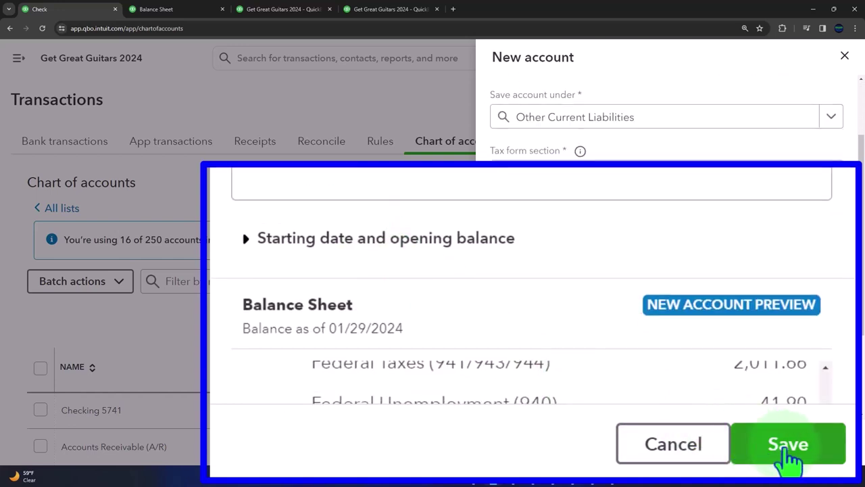
pyautogui.click(818, 442)
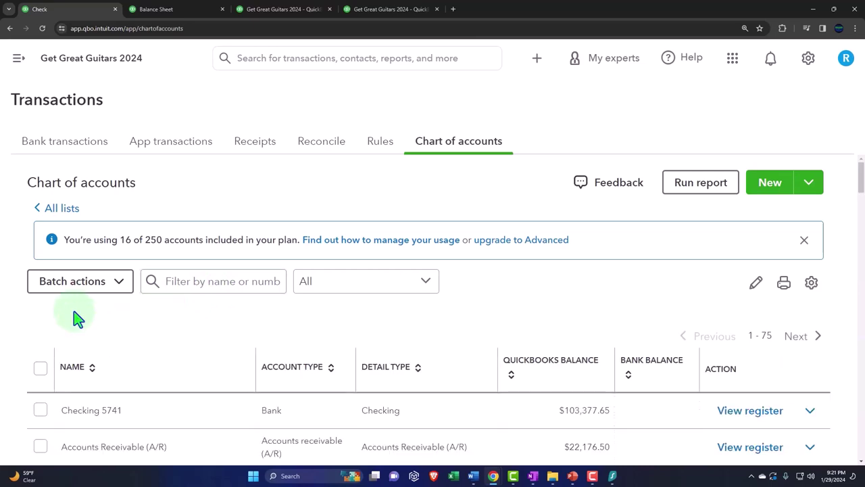
# Look through the account names and types in the chart of accounts, from current assets to current liabilities
pyautogui.scroll(-3, 74, 314)
pyautogui.scroll(-3, 75, 312)
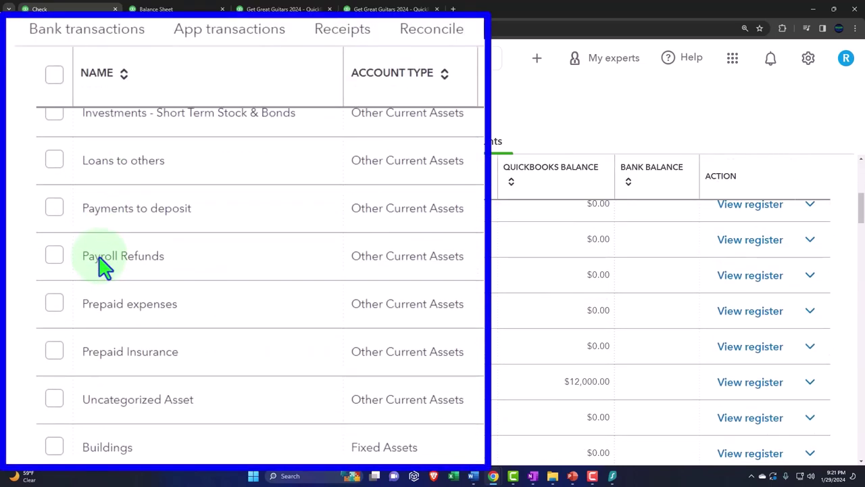
pyautogui.scroll(-5, 99, 256)
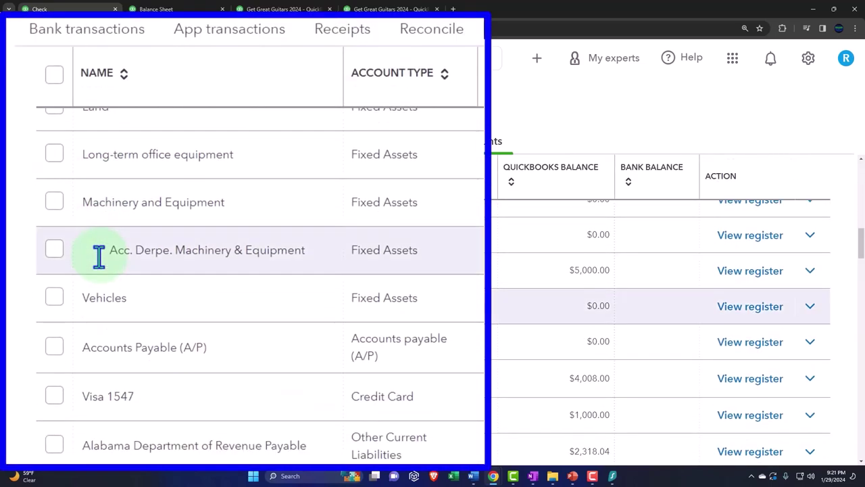
pyautogui.scroll(5, 129, 260)
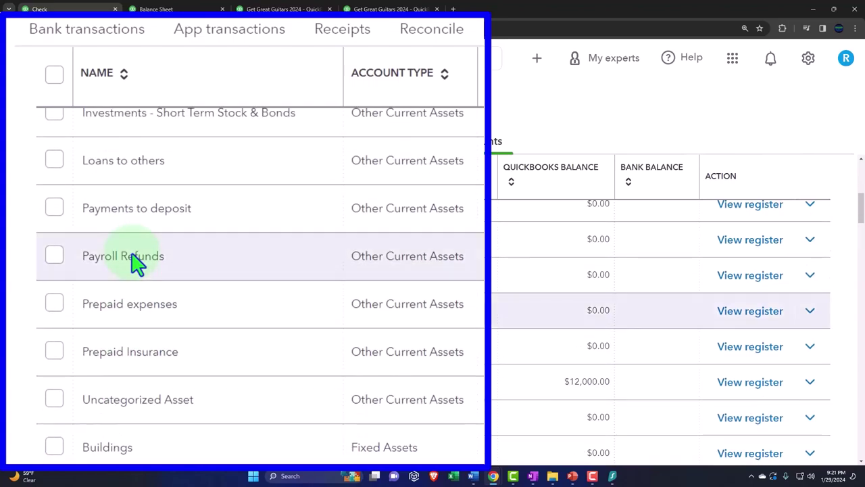